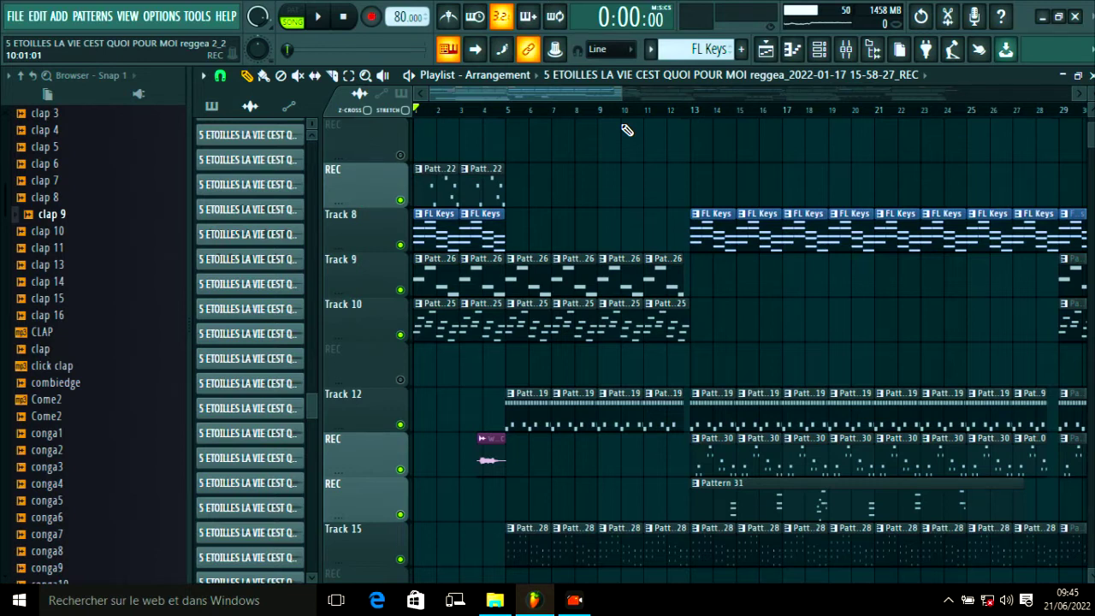
# - Play the song from its beginning with the whole arrangement visible up to about bar 73
pyautogui.moveTo(620, 95); pyautogui.dragTo(376, 123)
pyautogui.moveTo(619, 98)
pyautogui.mouseDown()
pyautogui.moveTo(702, 101)
pyautogui.moveTo(570, 130)
pyautogui.mouseUp()
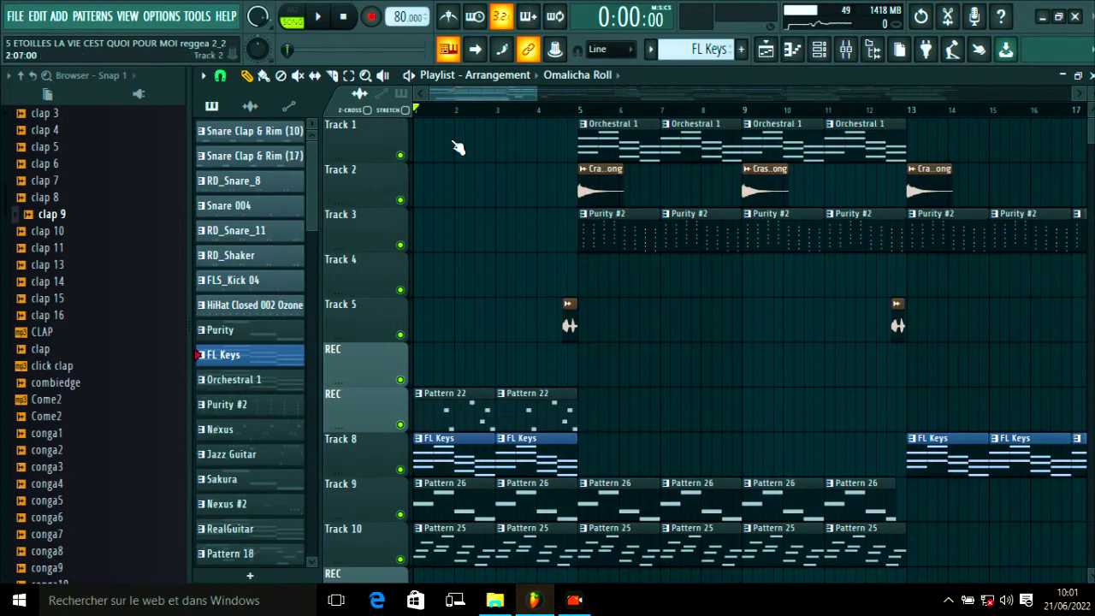
pyautogui.click(319, 24)
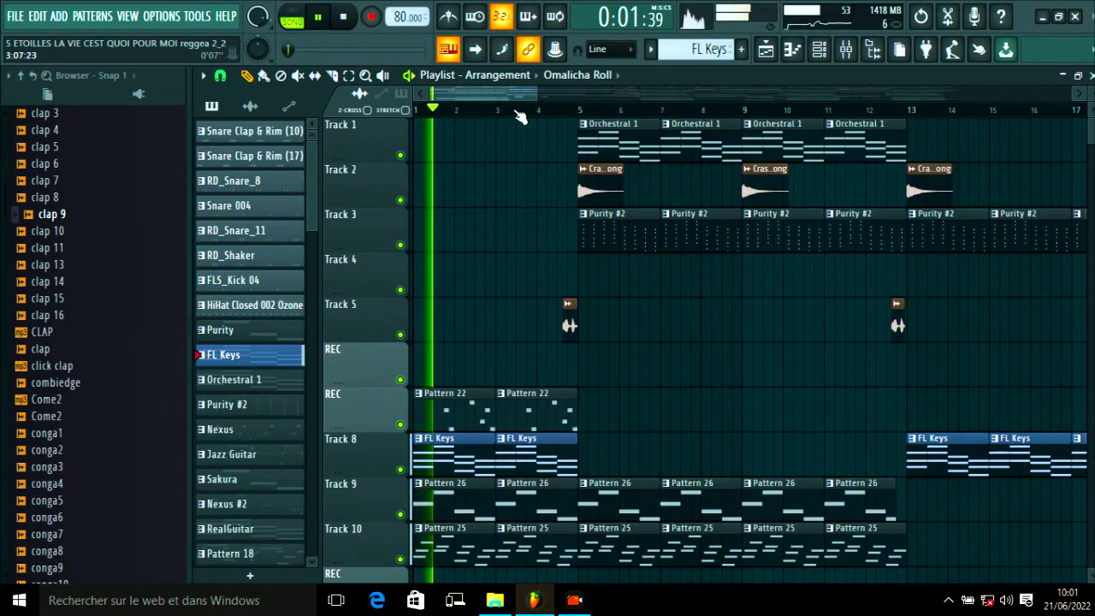
pyautogui.moveTo(530, 96); pyautogui.dragTo(719, 96)
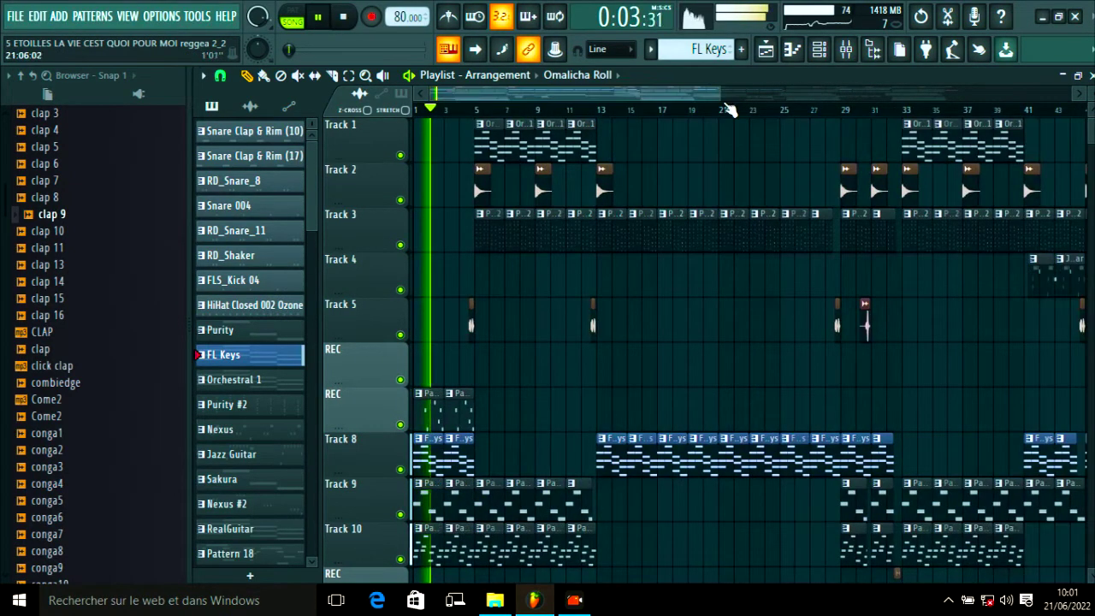
pyautogui.moveTo(721, 96); pyautogui.dragTo(934, 96)
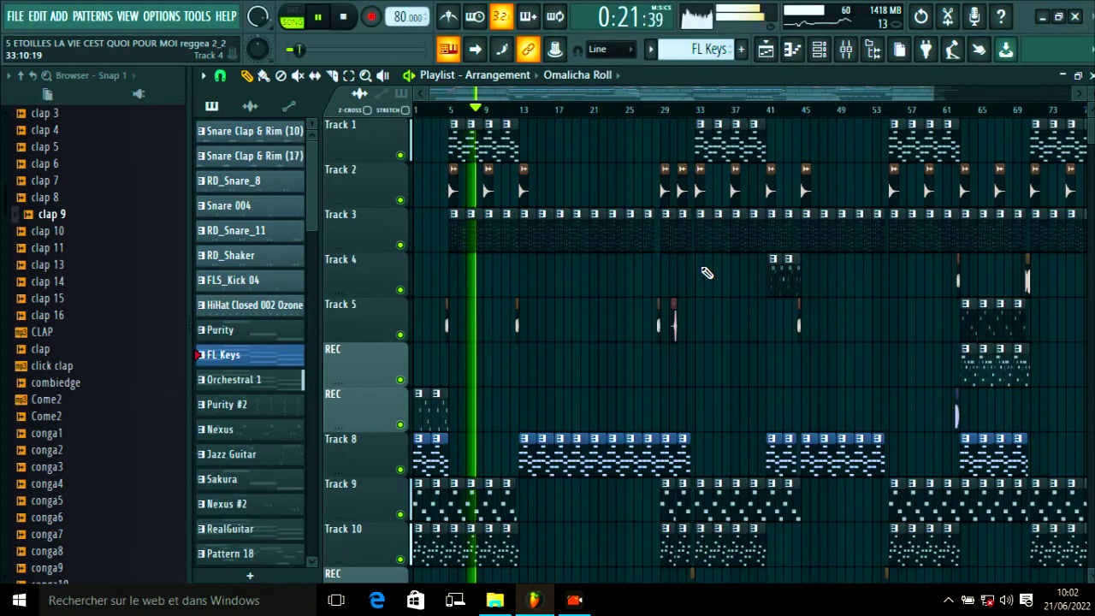
# - Mute the recorded audio track in the playlist that has the short highlighted clips near bars 14 and 18
pyautogui.scroll(-6, 707, 272)
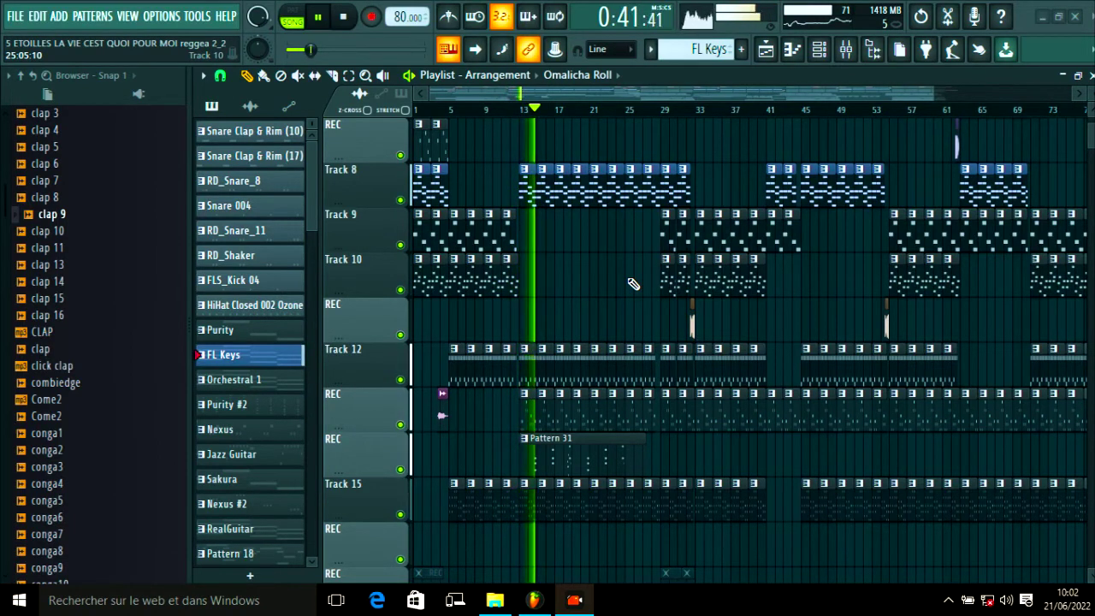
pyautogui.scroll(-12, 597, 296)
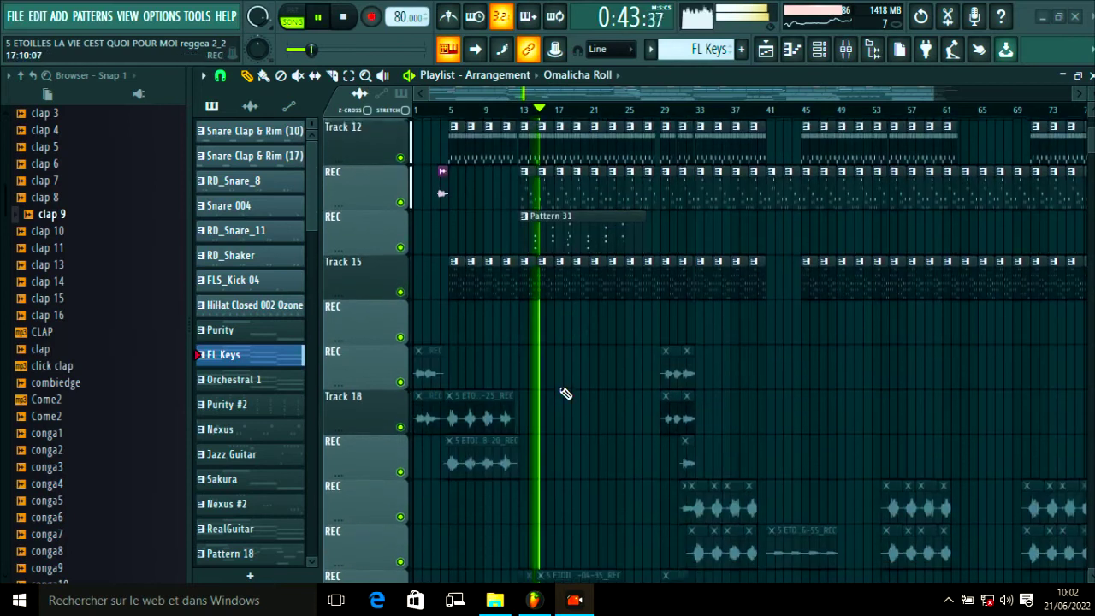
pyautogui.scroll(-5, 557, 377)
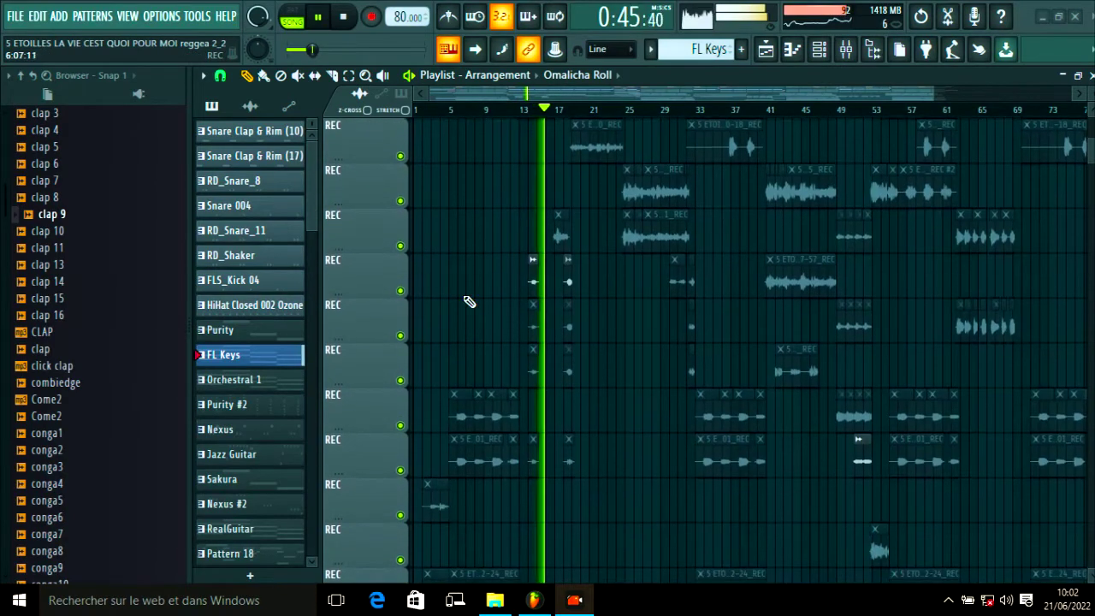
pyautogui.click(400, 290)
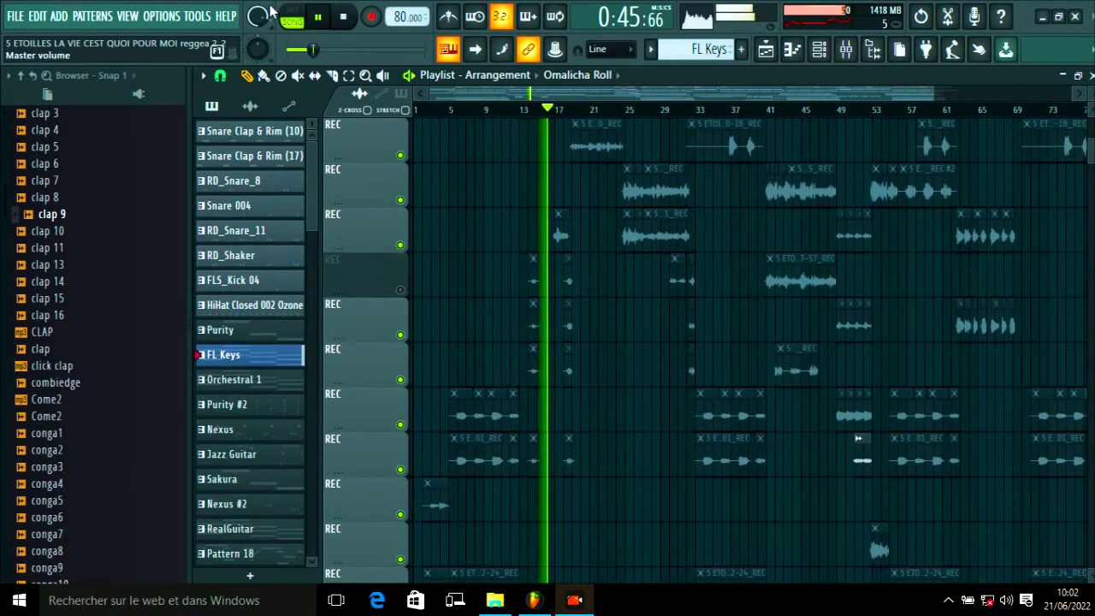
# - Set the FL Studio ASIO buffer length to 2048 samples in the audio settings and close them
pyautogui.click(162, 16)
pyautogui.click(183, 61)
pyautogui.click(415, 170)
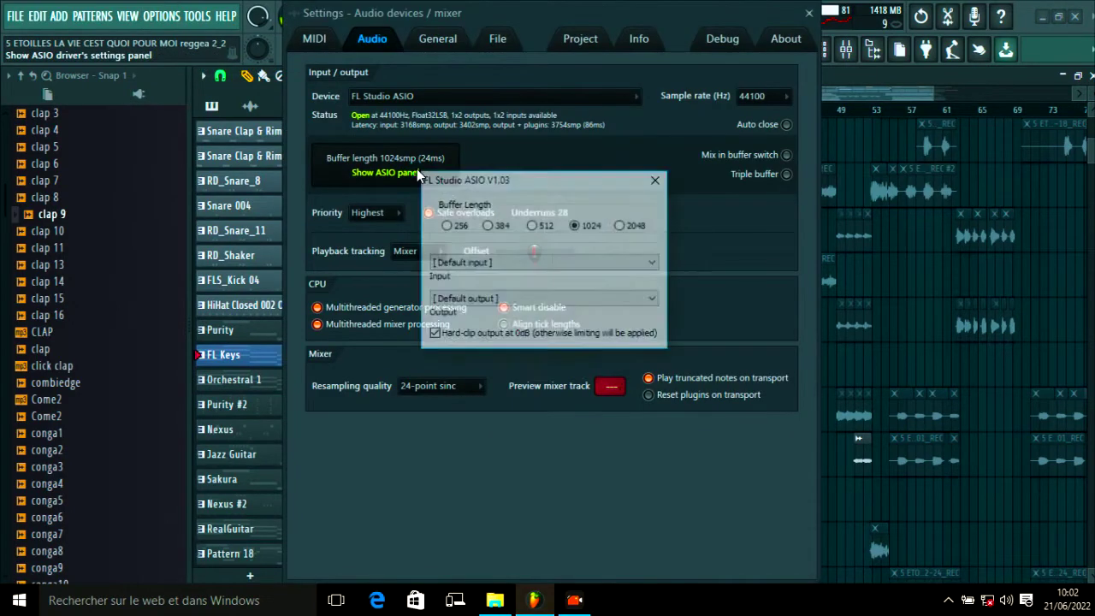
pyautogui.click(622, 226)
pyautogui.click(658, 181)
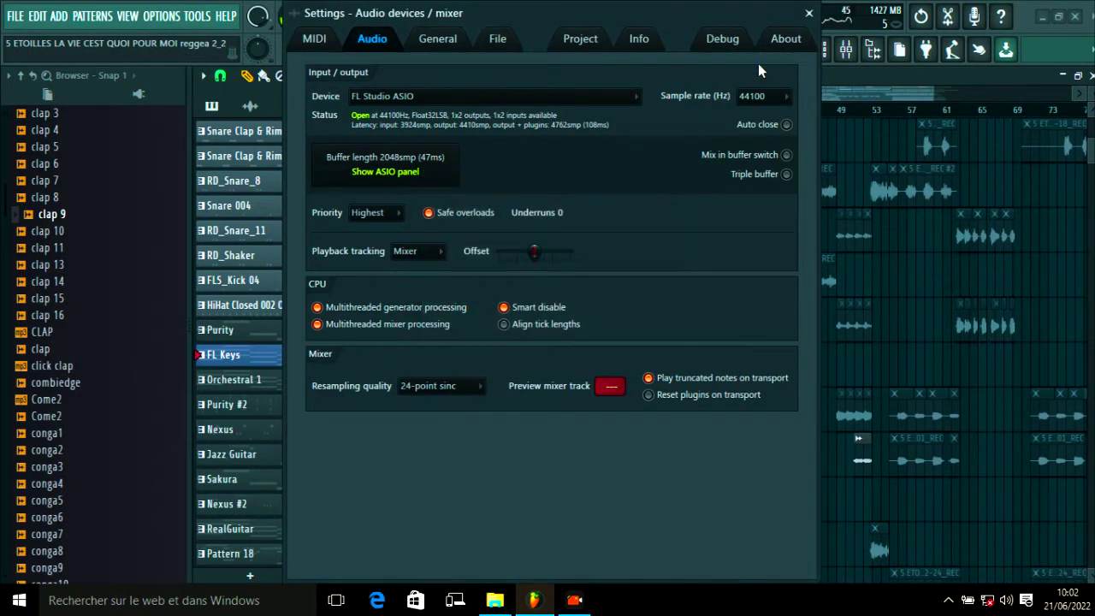
pyautogui.click(809, 14)
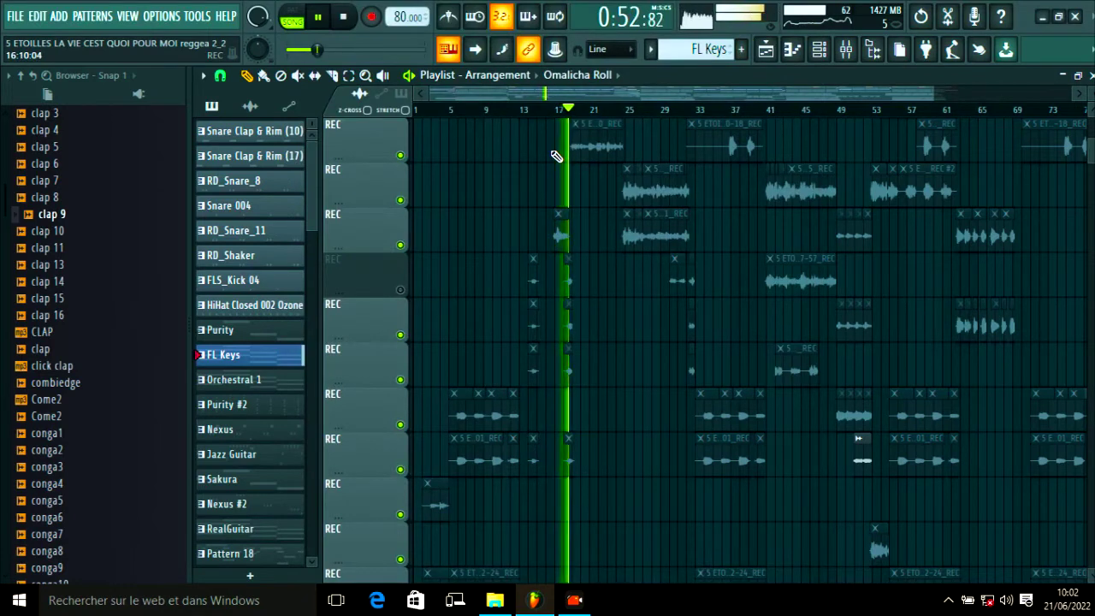
# - Look through the recorded and instrument tracks of the arrangement during playback, and stop the song
pyautogui.scroll(-5, 548, 202)
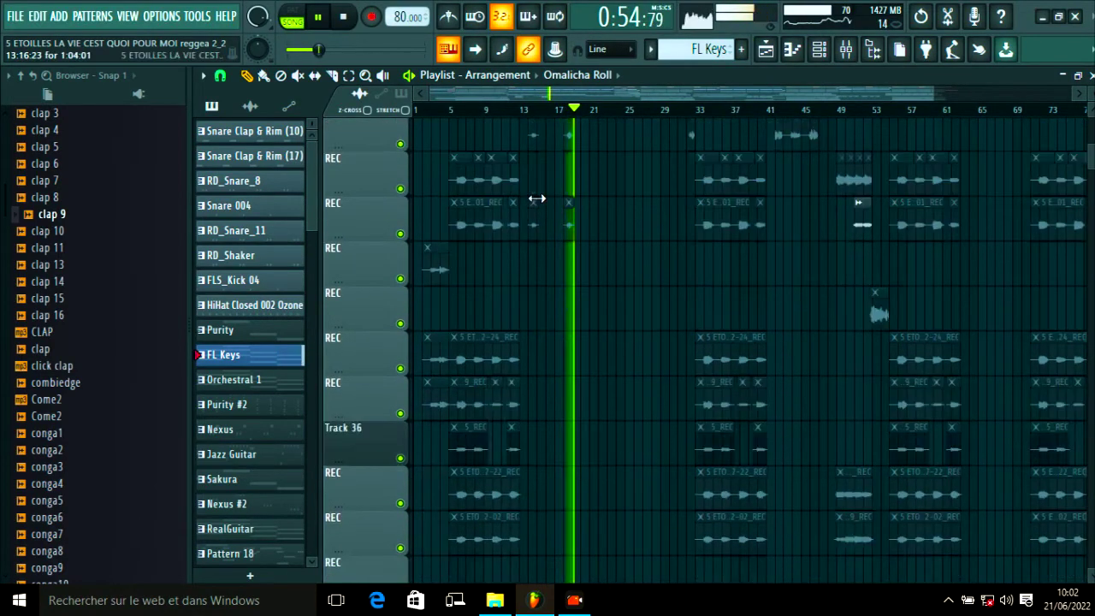
pyautogui.scroll(-2, 625, 245)
pyautogui.scroll(-3, 626, 245)
pyautogui.scroll(4, 627, 240)
pyautogui.scroll(15, 627, 235)
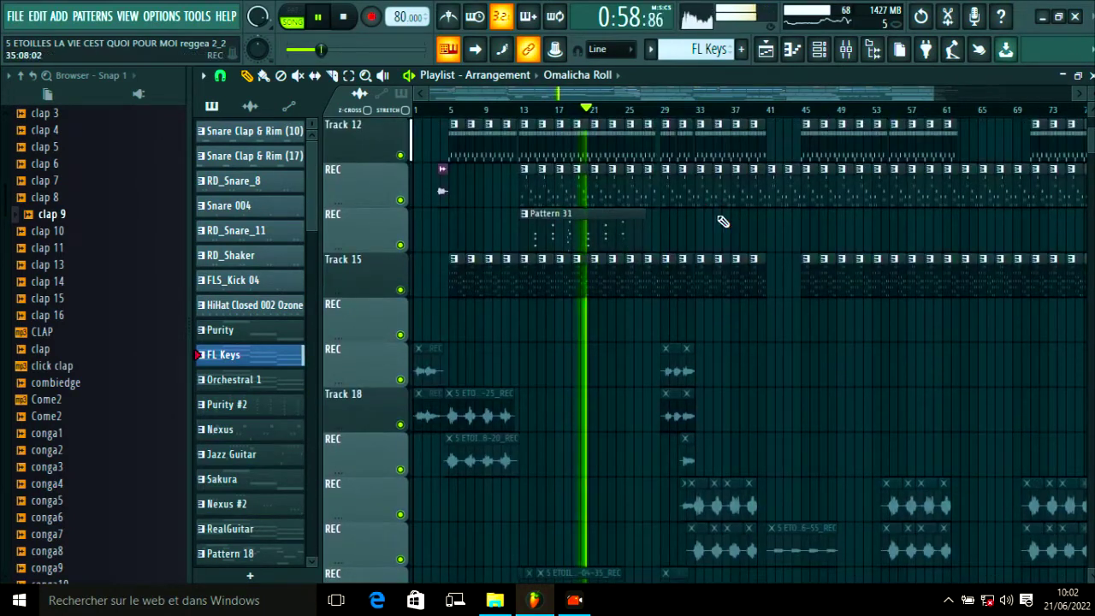
pyautogui.scroll(7, 717, 205)
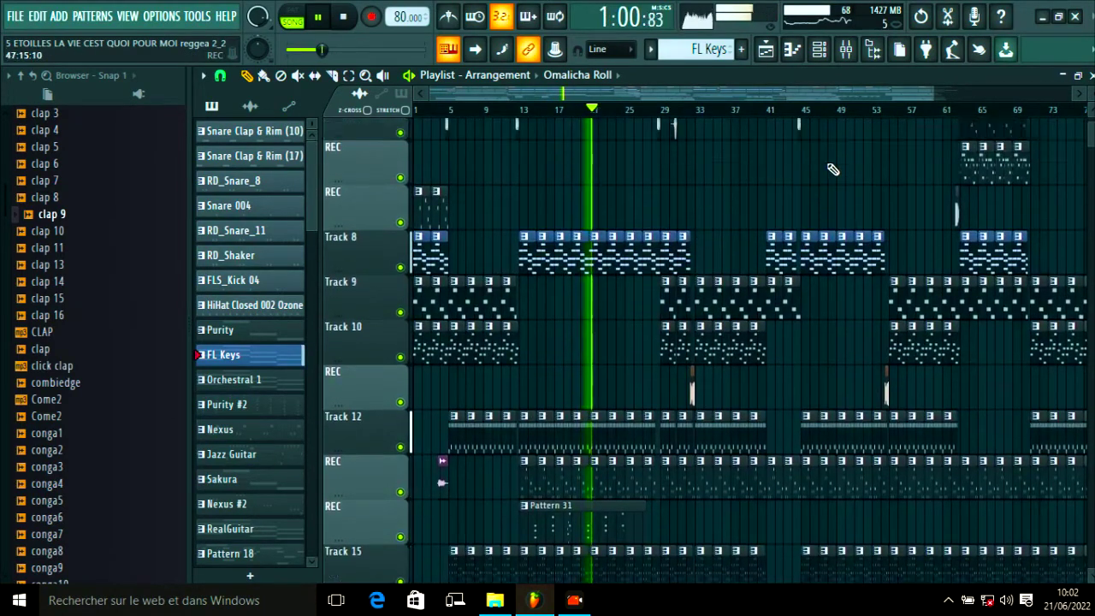
pyautogui.scroll(3, 805, 184)
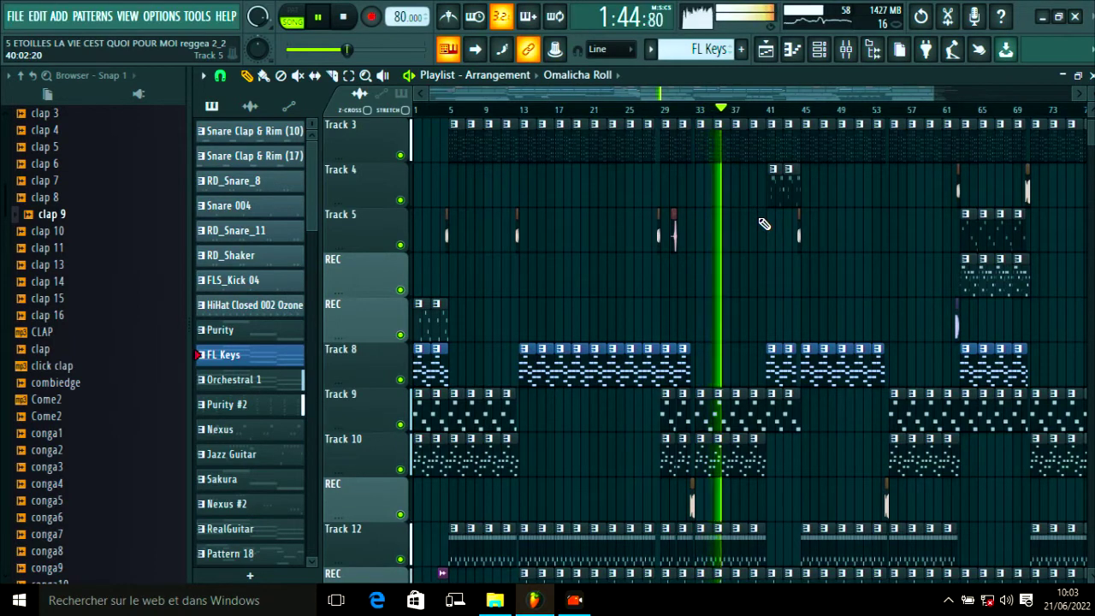
pyautogui.press('space')
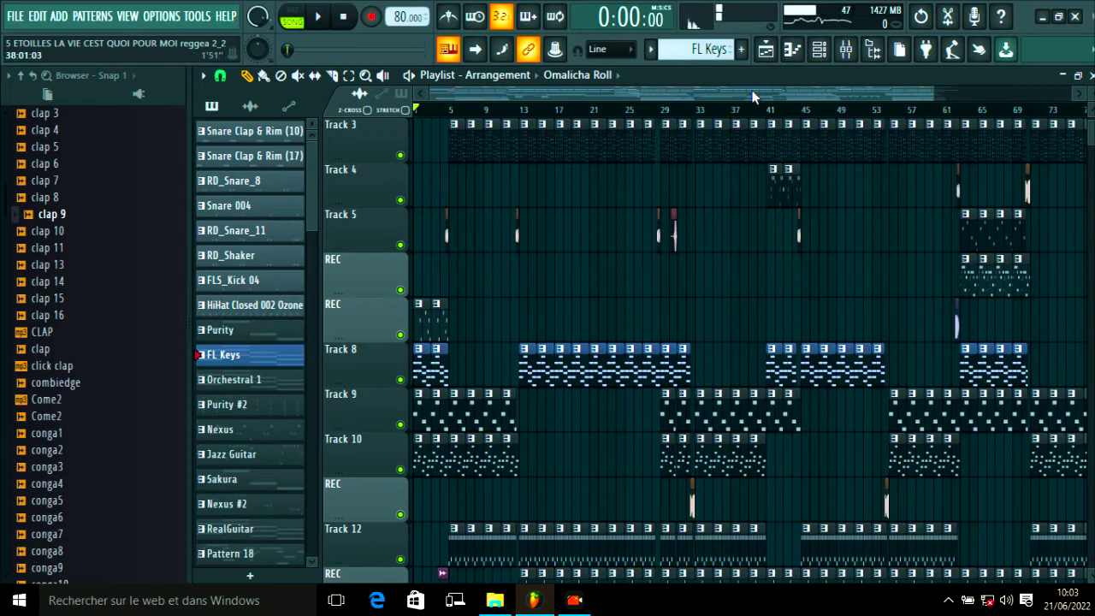
# - Open the mixer and view the Fruity parametric EQ 2 in the first slot of the Morphine #2 track
pyautogui.moveTo(907, 98); pyautogui.dragTo(523, 120)
pyautogui.click(845, 53)
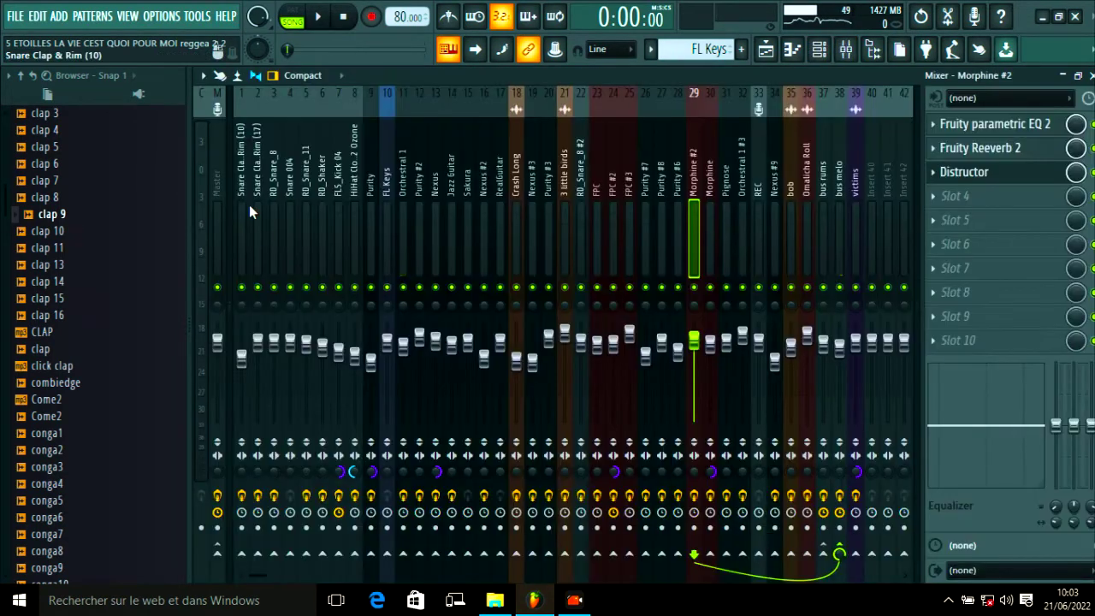
pyautogui.click(993, 123)
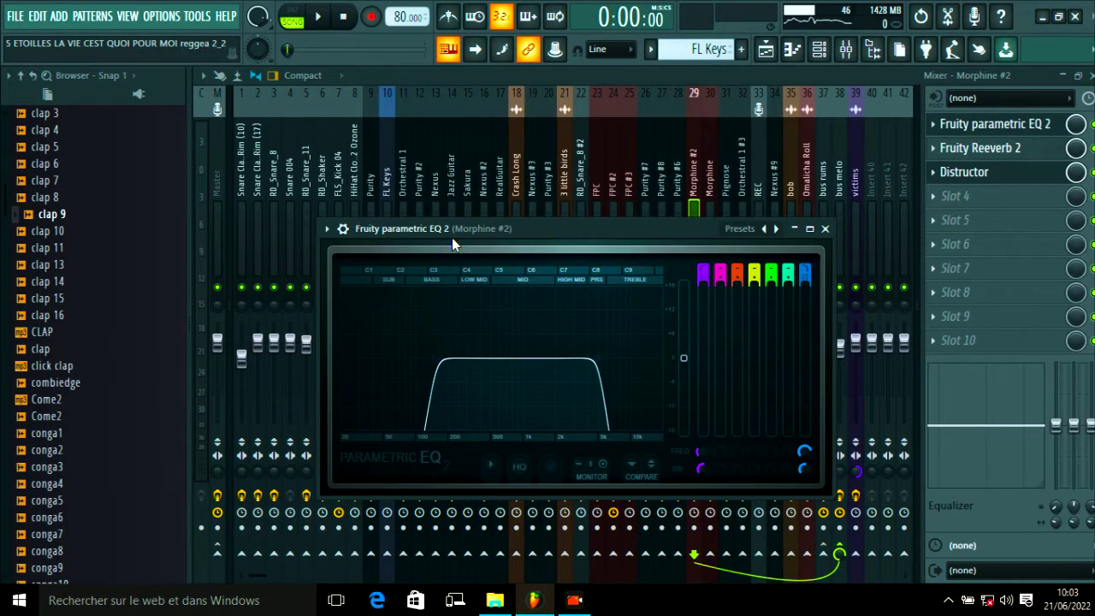
pyautogui.click(825, 229)
# - Load a Fruity parametric EQ 2 into slot 4 of Morphine #2, shift band 1 down in frequency, and move and narrow band 3
pyautogui.click(949, 196)
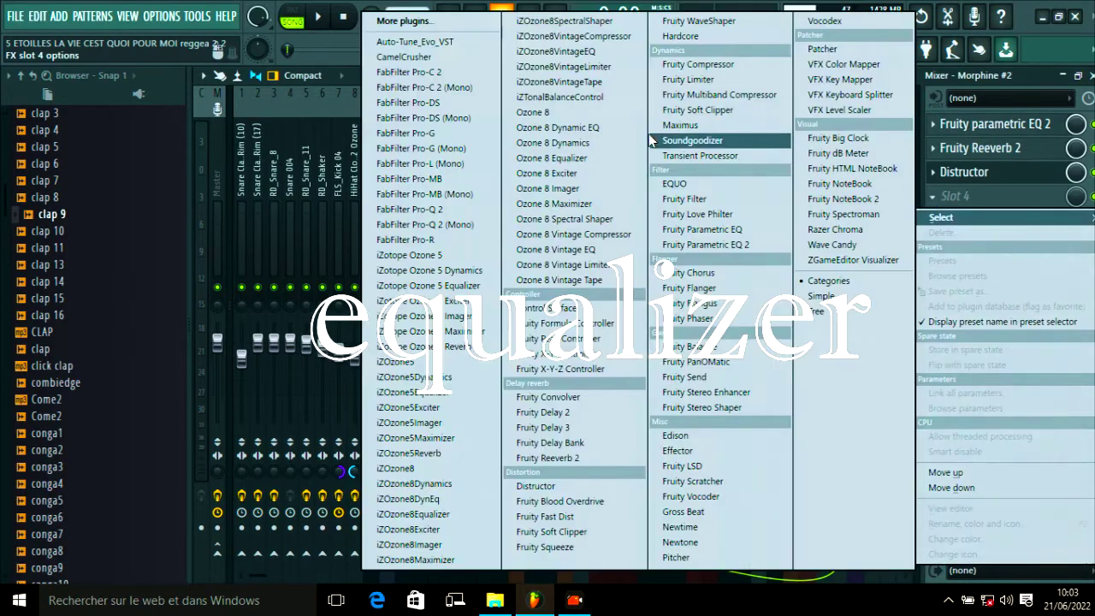
pyautogui.click(704, 245)
pyautogui.moveTo(557, 277); pyautogui.dragTo(548, 171)
pyautogui.moveTo(402, 291); pyautogui.dragTo(374, 292)
pyautogui.moveTo(615, 291)
pyautogui.mouseDown()
pyautogui.moveTo(599, 346)
pyautogui.moveTo(616, 293)
pyautogui.mouseUp()
pyautogui.moveTo(473, 292); pyautogui.dragTo(521, 290)
pyautogui.scroll(-6, 518, 230)
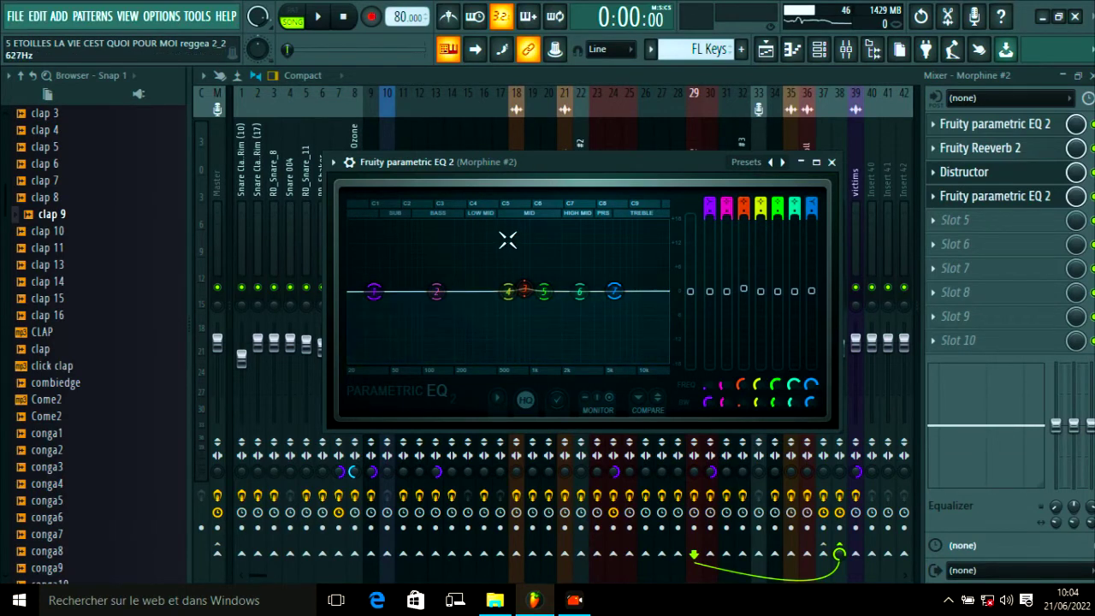
# - Try a low cut with band 1 and a high cut with band 7, returning each to about 0 dB
pyautogui.moveTo(374, 292); pyautogui.dragTo(459, 359)
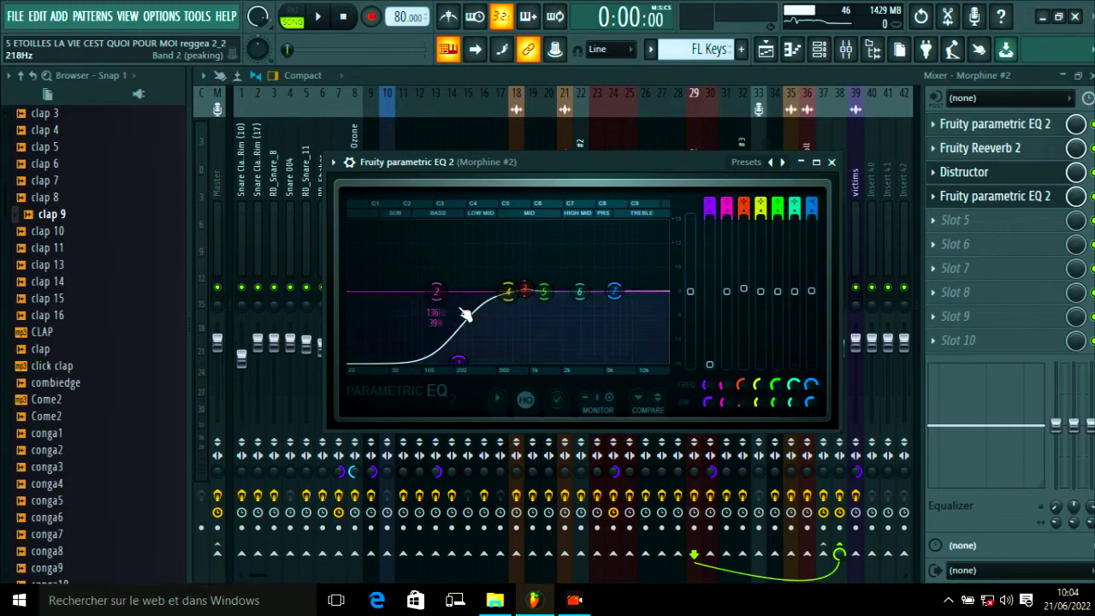
pyautogui.moveTo(459, 361); pyautogui.dragTo(481, 360)
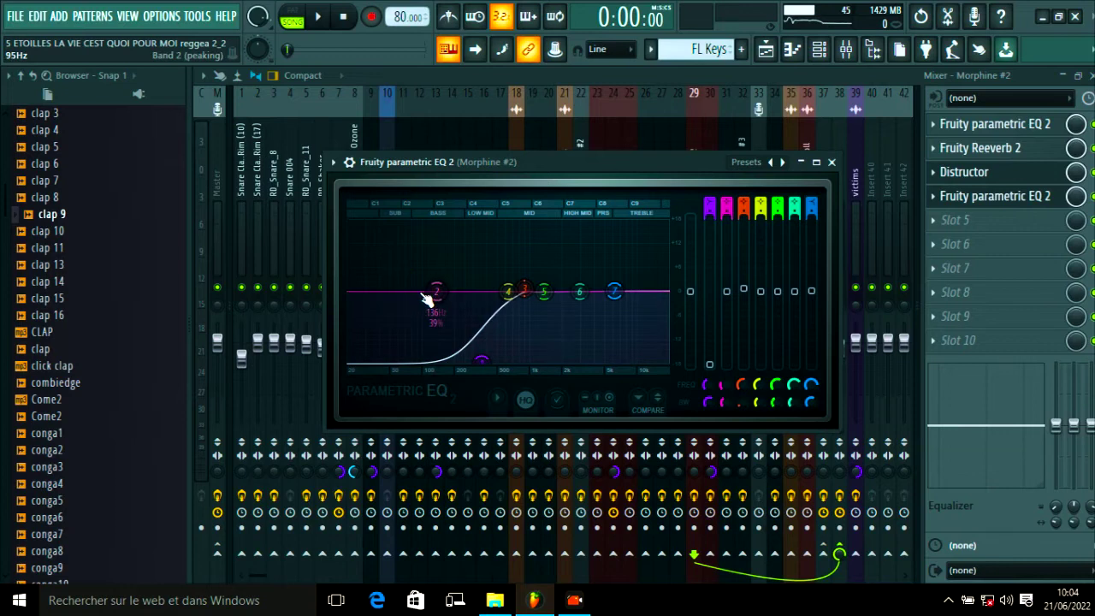
pyautogui.moveTo(485, 367); pyautogui.dragTo(351, 293)
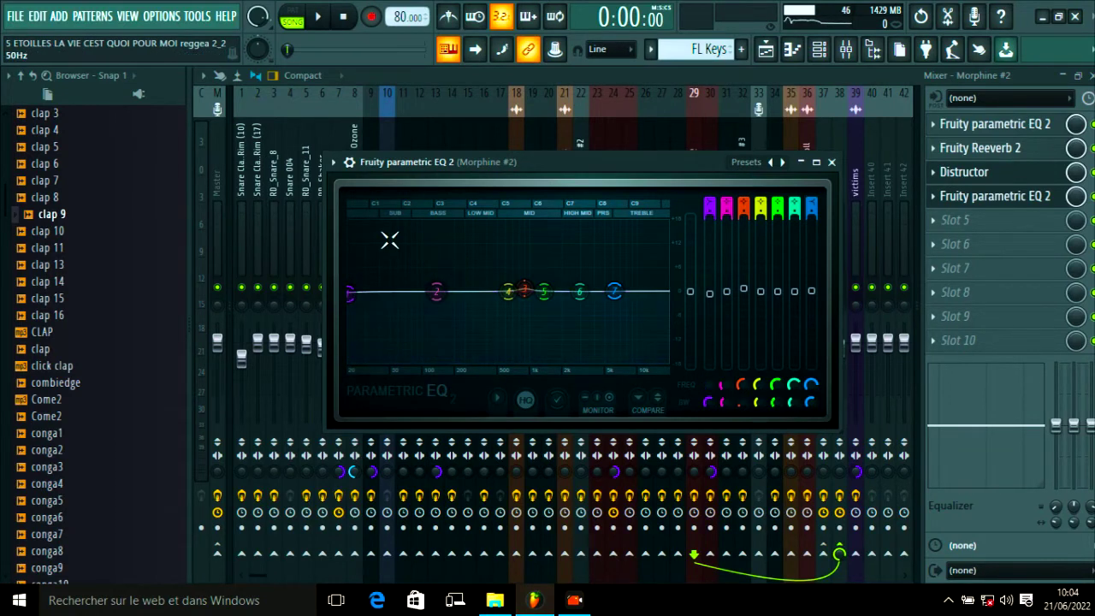
pyautogui.moveTo(615, 292); pyautogui.dragTo(544, 357)
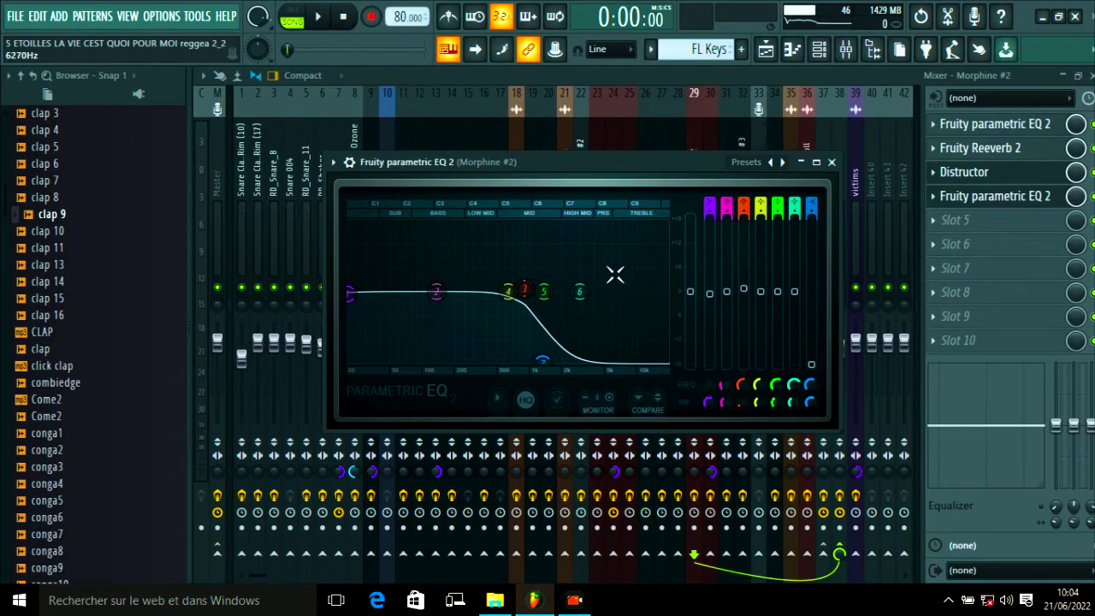
pyautogui.moveTo(544, 364); pyautogui.dragTo(634, 295)
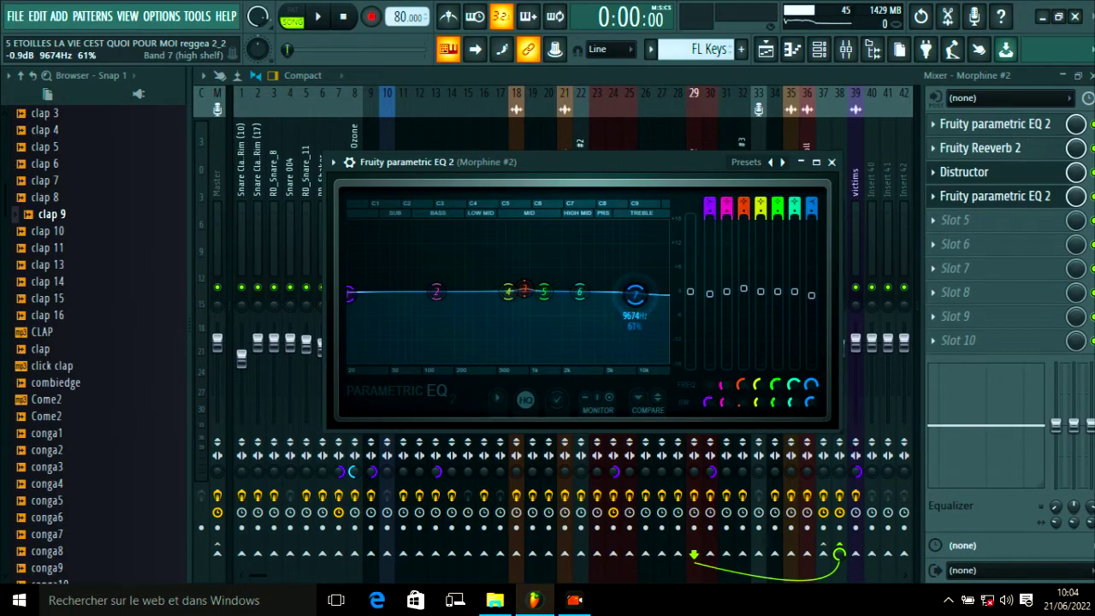
# - Close the slot 4 equalizer and delete it from the Morphine #2 track
pyautogui.click(831, 162)
pyautogui.click(941, 196)
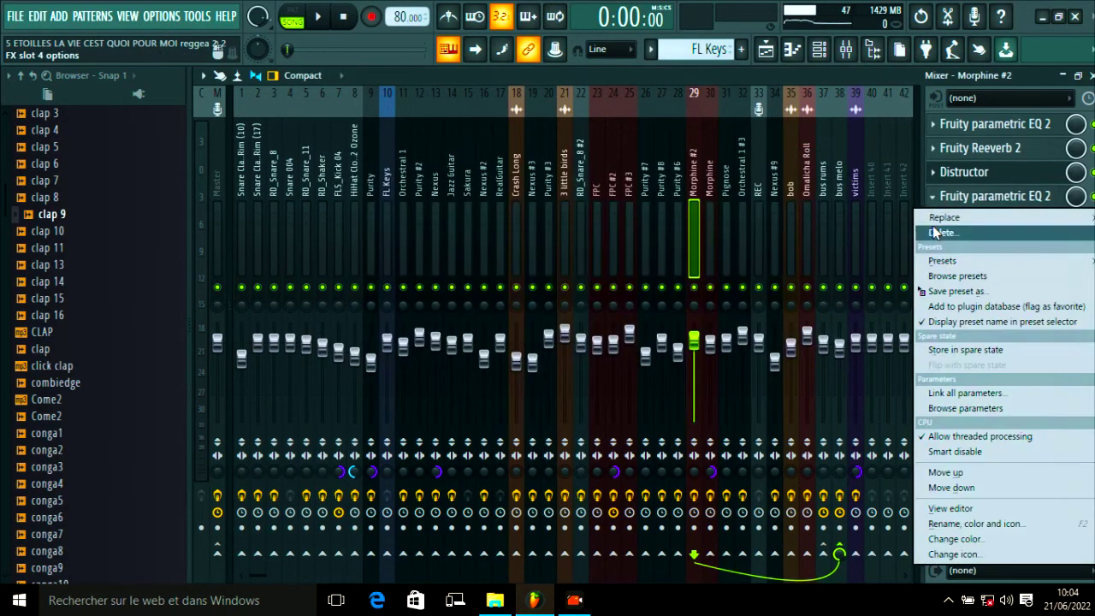
pyautogui.click(939, 235)
pyautogui.click(650, 352)
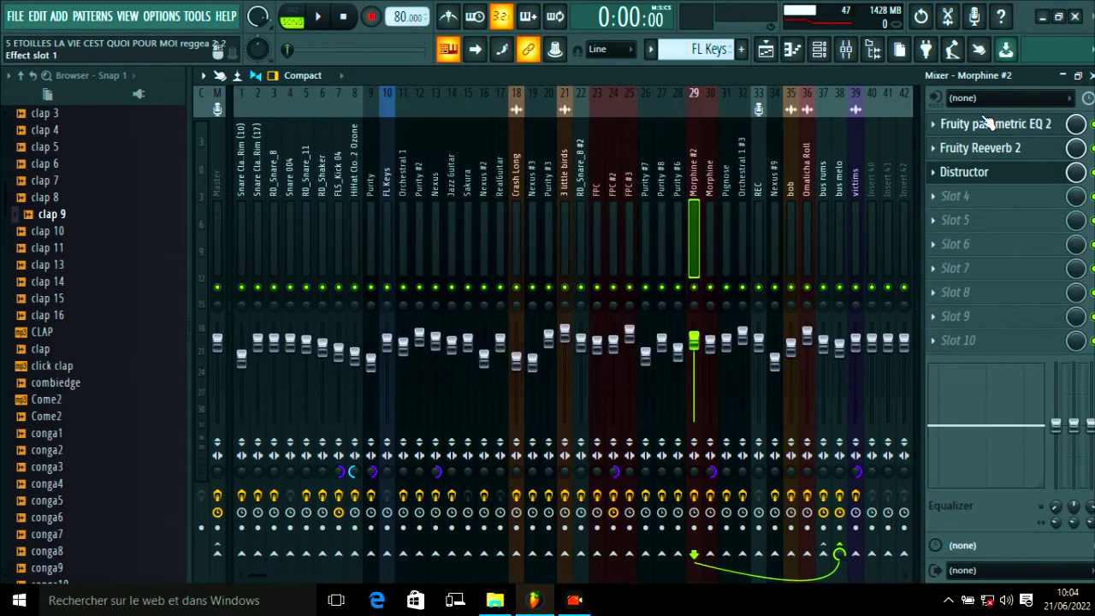
# - Examine the first-slot EQ curve on Morphine #2 and the effect chains of the Omalicha Roll and bus melo tracks
pyautogui.click(988, 122)
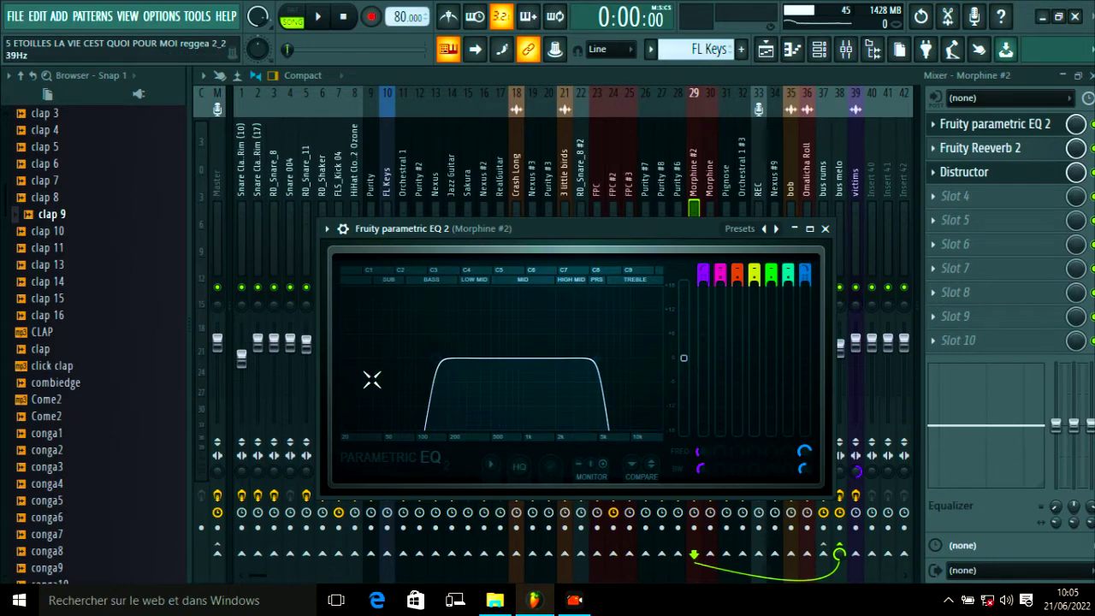
pyautogui.click(825, 229)
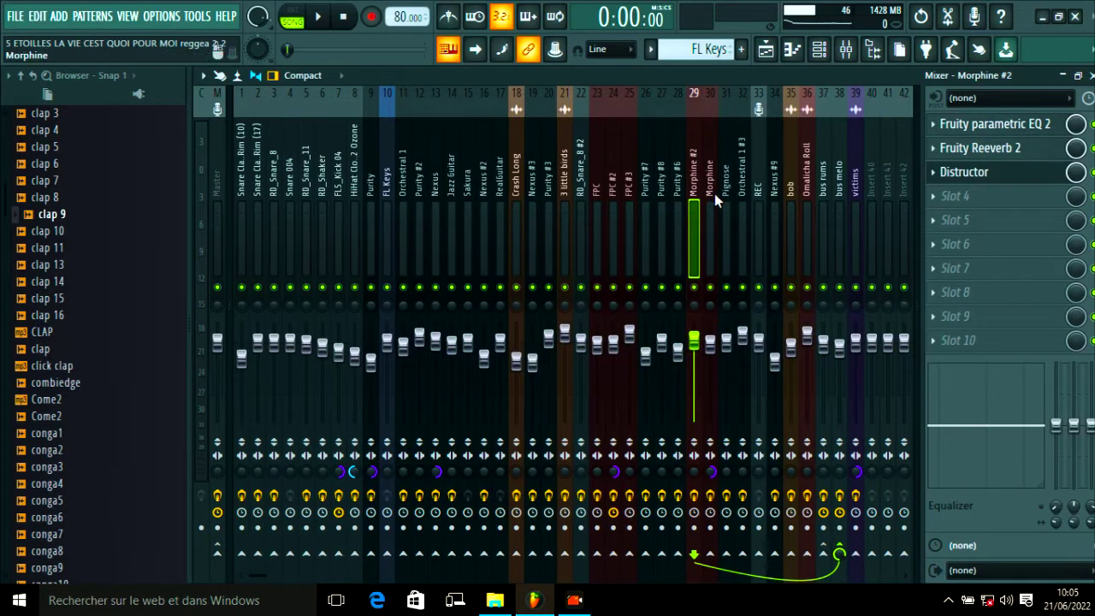
pyautogui.click(807, 194)
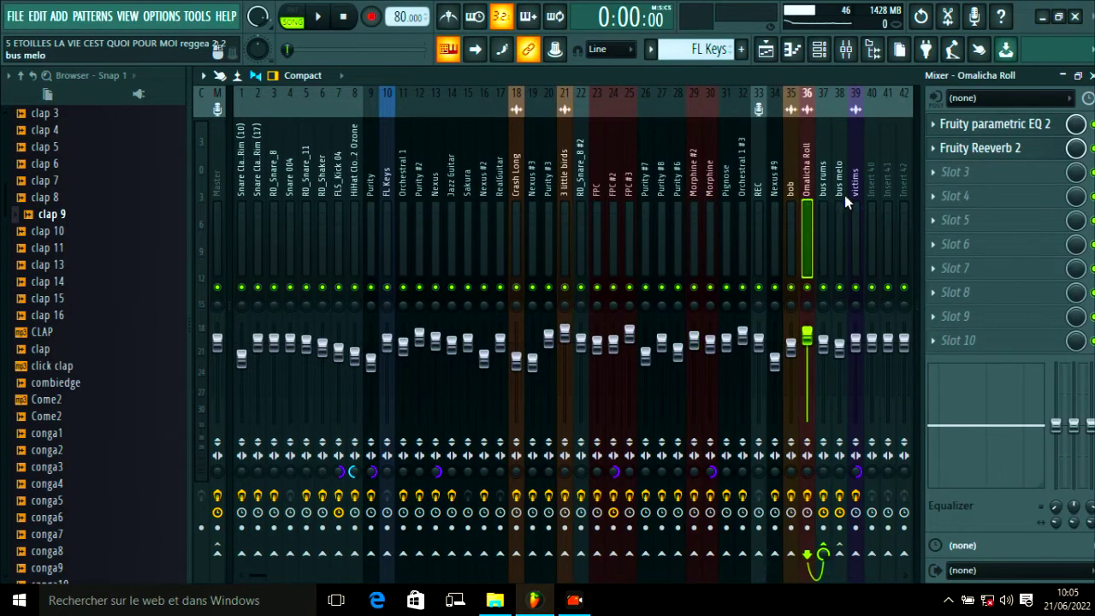
pyautogui.click(841, 200)
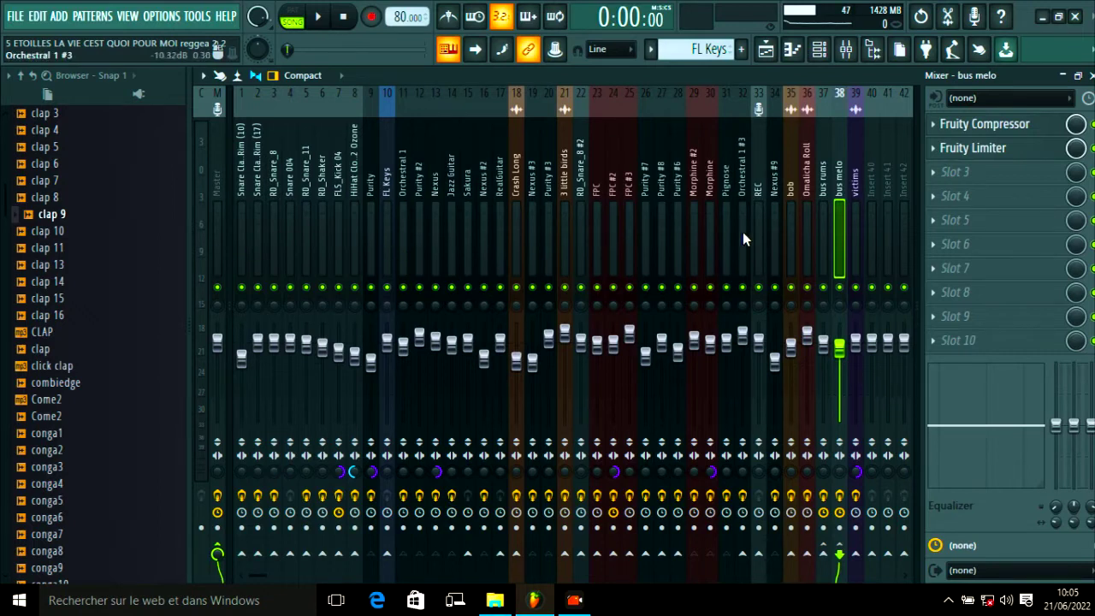
# - Open the Fruity Compressor on the bus rums track and place its window clear of the mixer faders to view its settings
pyautogui.click(830, 208)
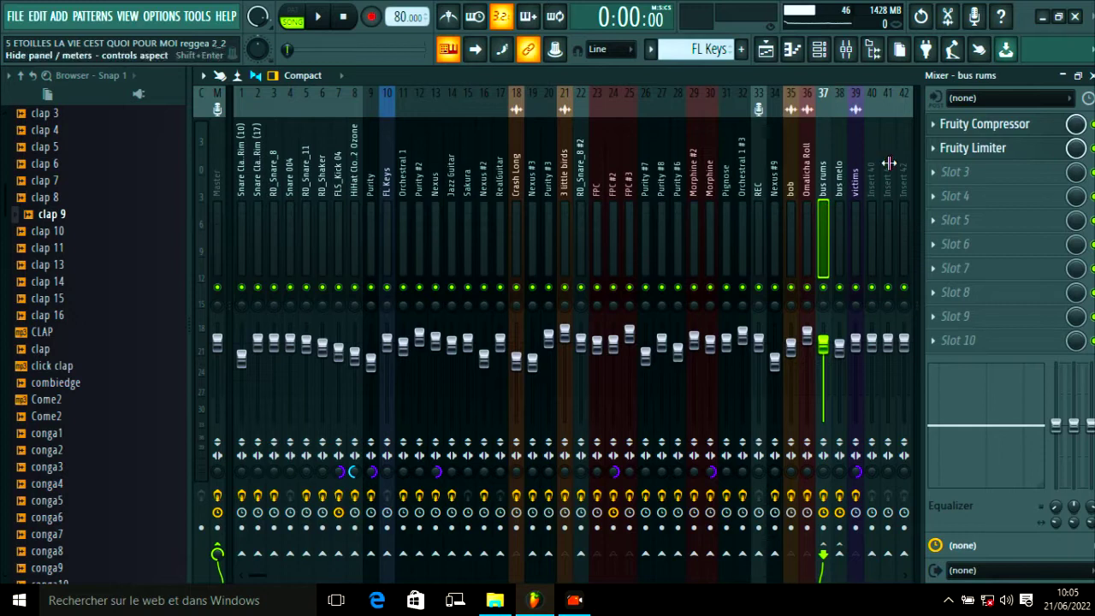
pyautogui.click(986, 124)
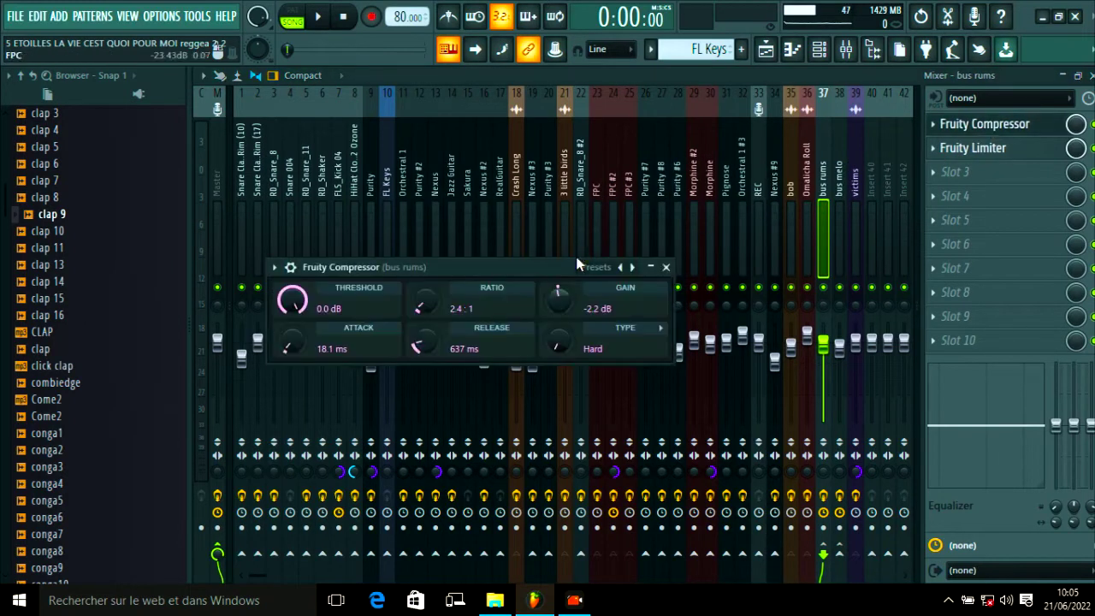
pyautogui.moveTo(526, 260); pyautogui.dragTo(628, 198)
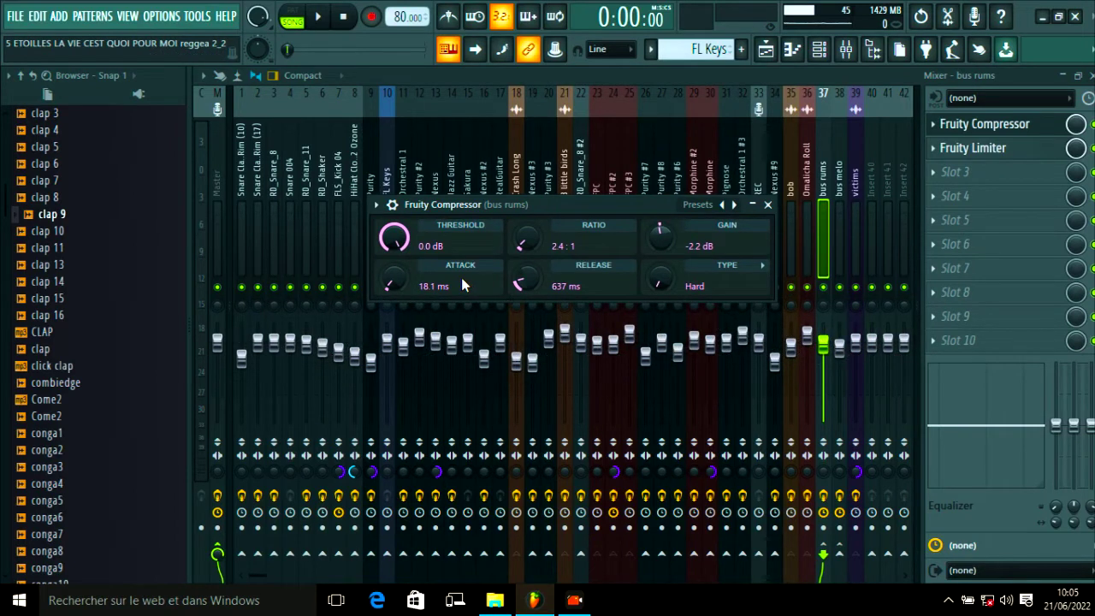
pyautogui.moveTo(547, 203); pyautogui.dragTo(593, 226)
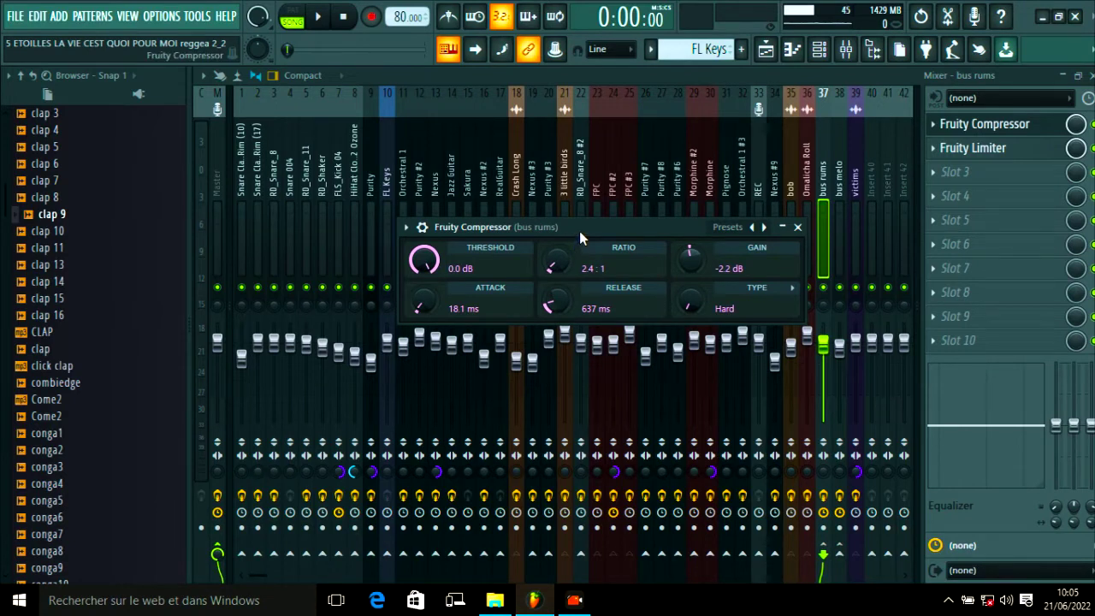
# - Close the compressor, look over several track effect chains, and view the Fruity Reeverb 2 settings on the 3 little birds track
pyautogui.click(797, 227)
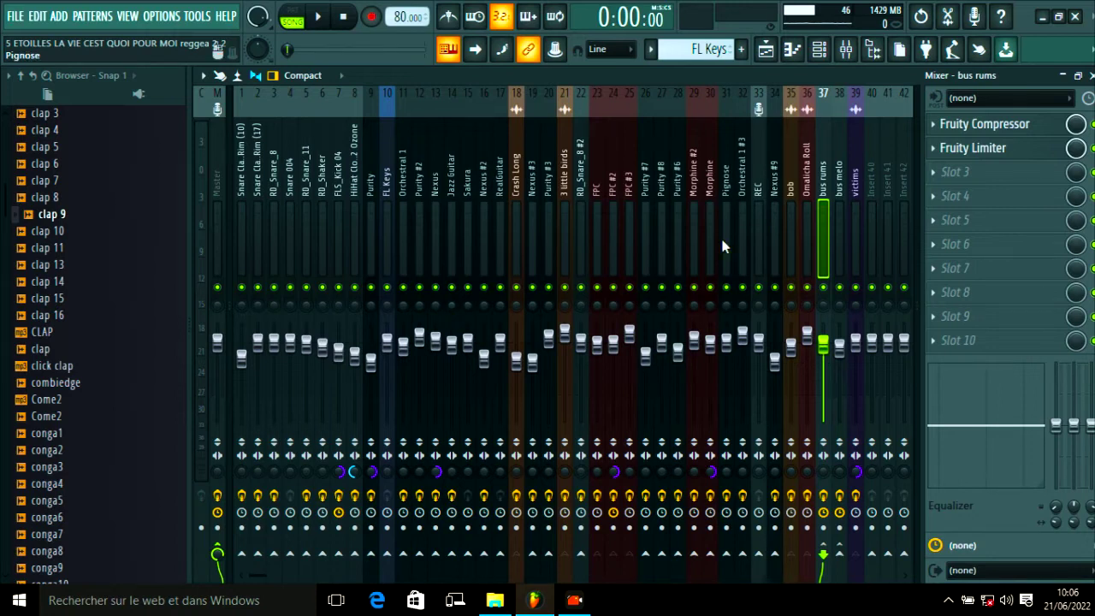
pyautogui.click(383, 213)
pyautogui.click(502, 198)
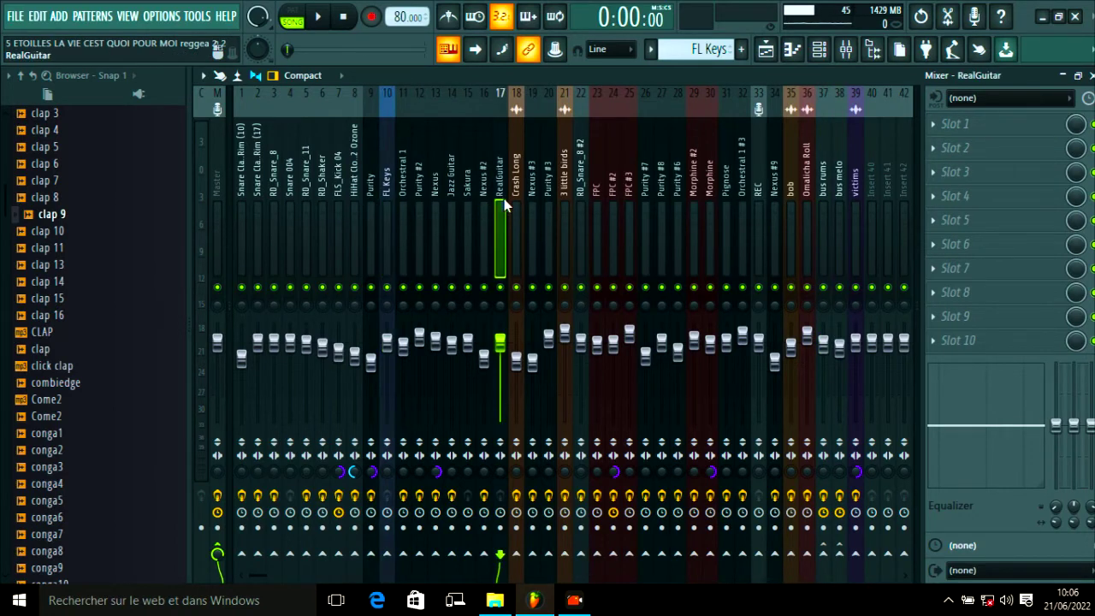
pyautogui.click(573, 196)
pyautogui.click(565, 194)
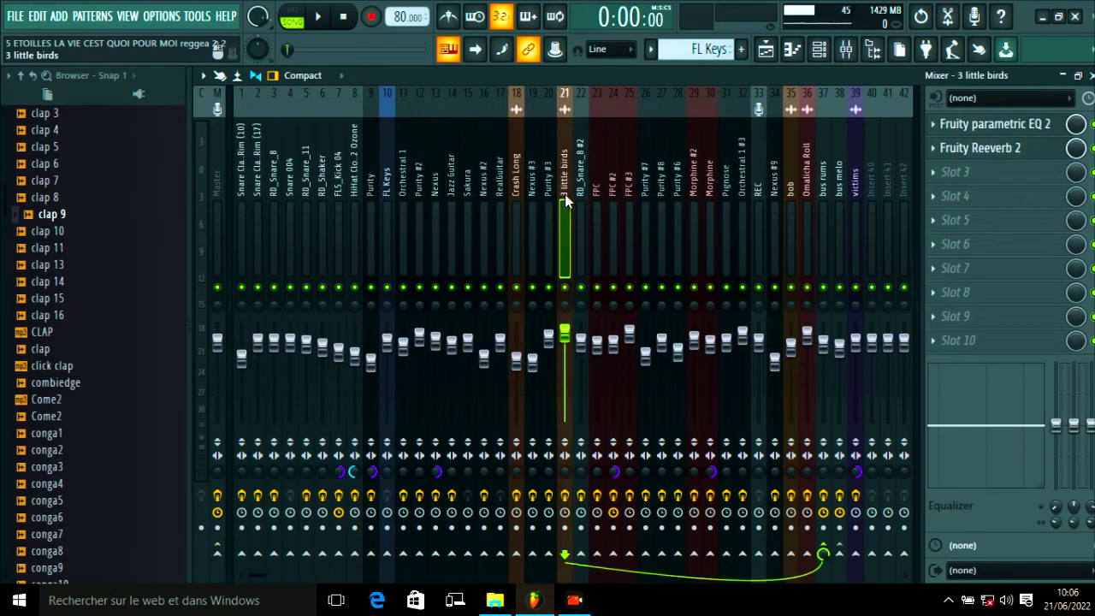
pyautogui.click(982, 148)
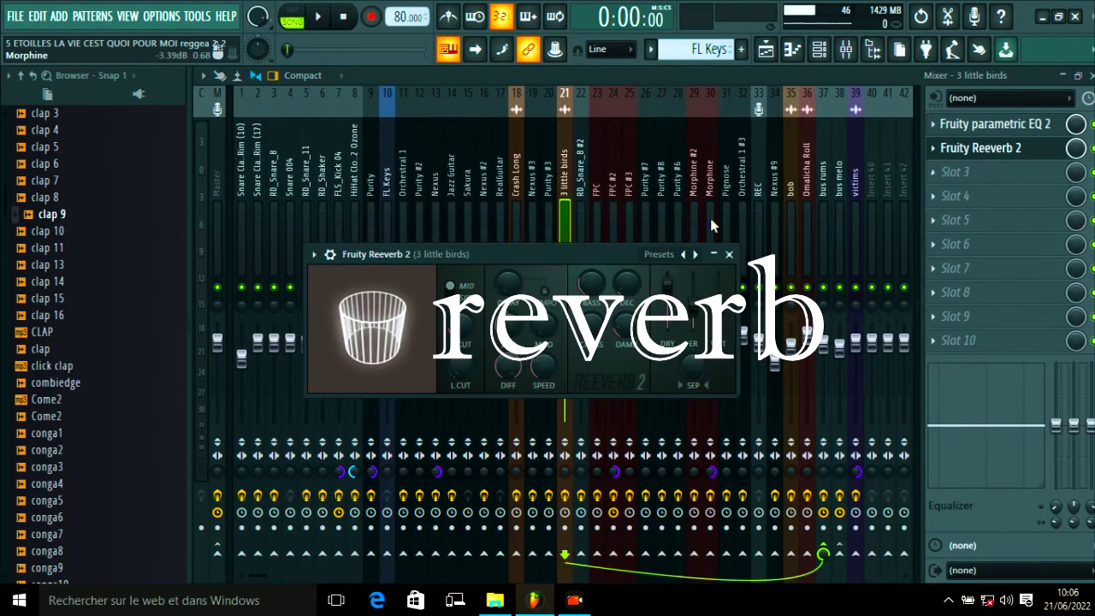
pyautogui.moveTo(491, 254); pyautogui.dragTo(461, 221)
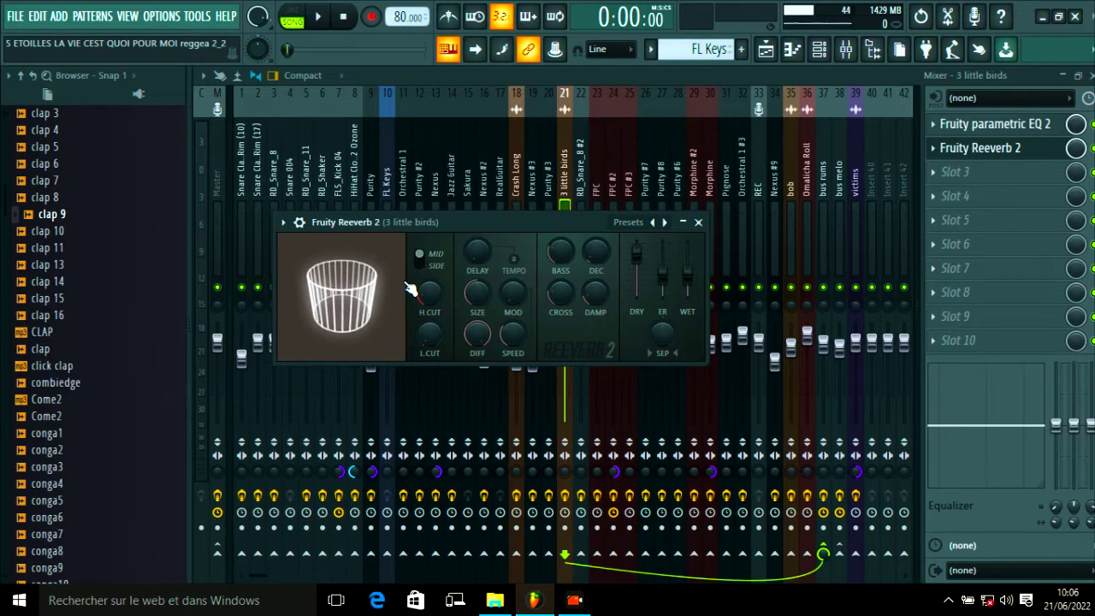
pyautogui.click(699, 222)
# - Solo Track 10 in the playlist, audition it, and select the Morphine #2 mixer track that it plays through
pyautogui.click(765, 51)
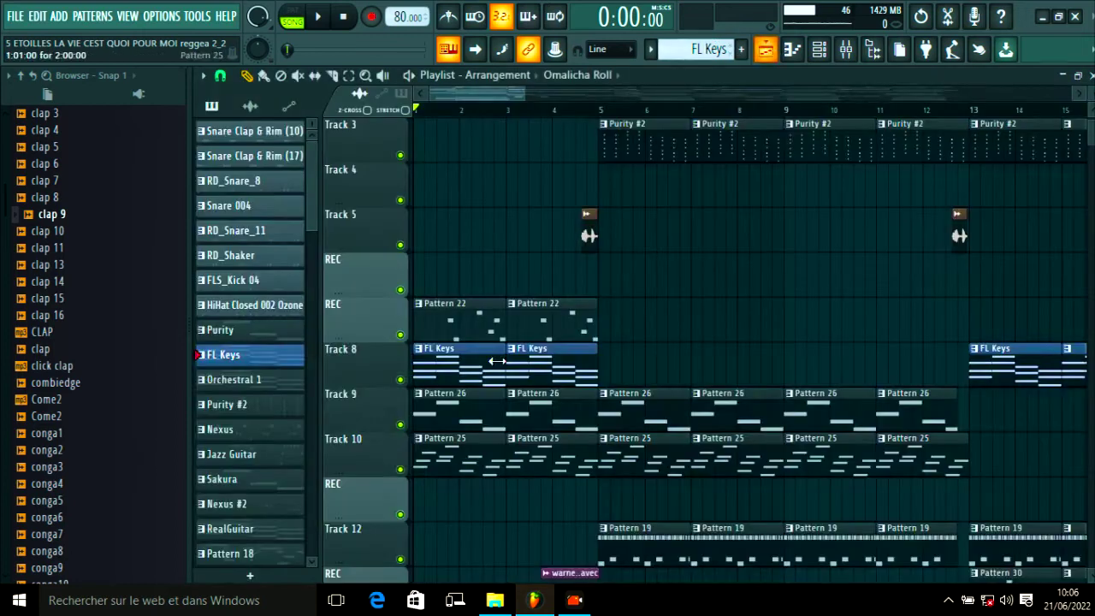
pyautogui.rightClick(400, 471)
pyautogui.press('space')
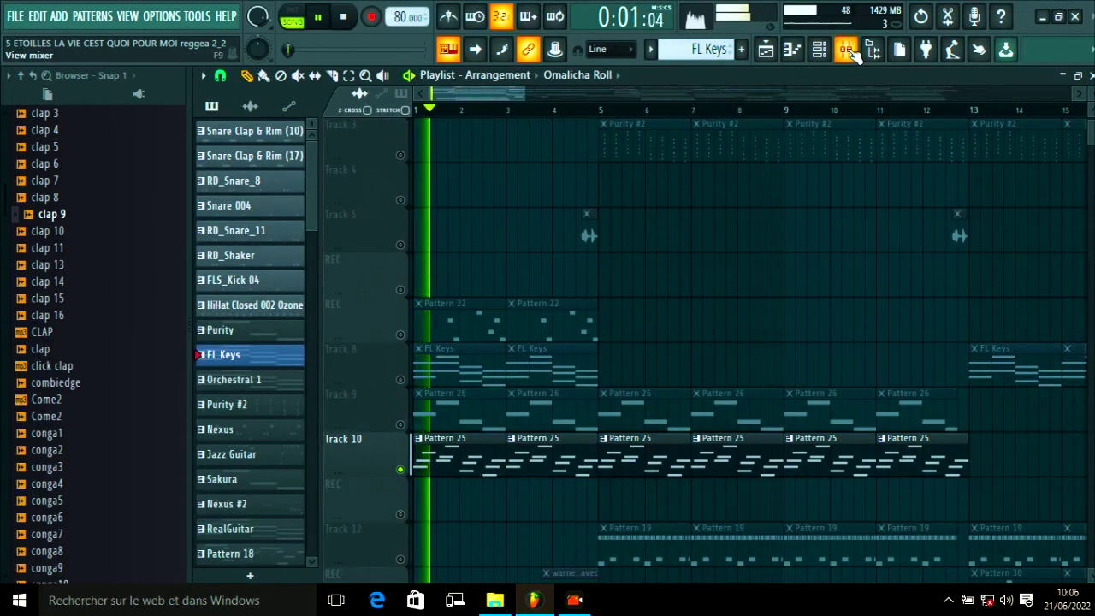
pyautogui.press('F9')
pyautogui.click(696, 233)
pyautogui.press('space')
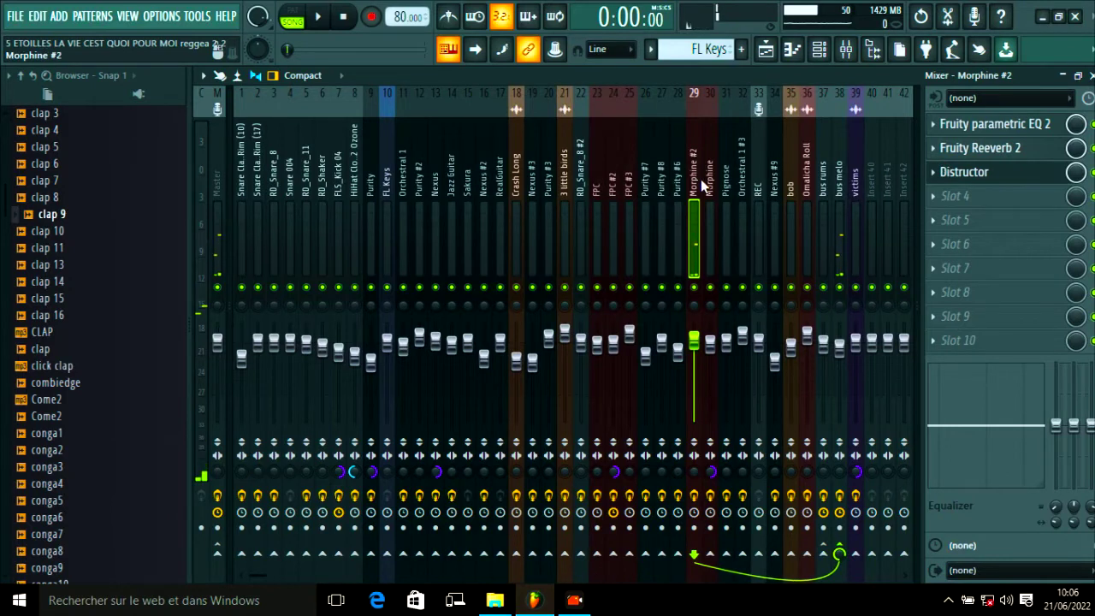
# - View the Fruity Reeverb 2 settings on Morphine #2 while the soloed part plays, and close the plugin window
pyautogui.click(981, 148)
pyautogui.moveTo(546, 266); pyautogui.dragTo(517, 189)
pyautogui.press('space')
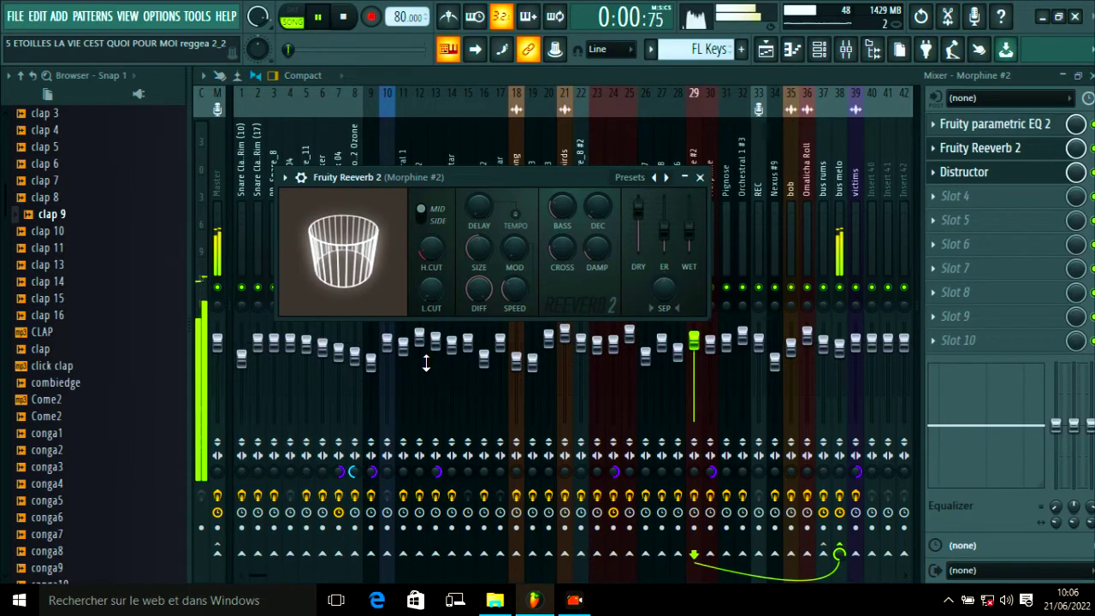
pyautogui.click(700, 178)
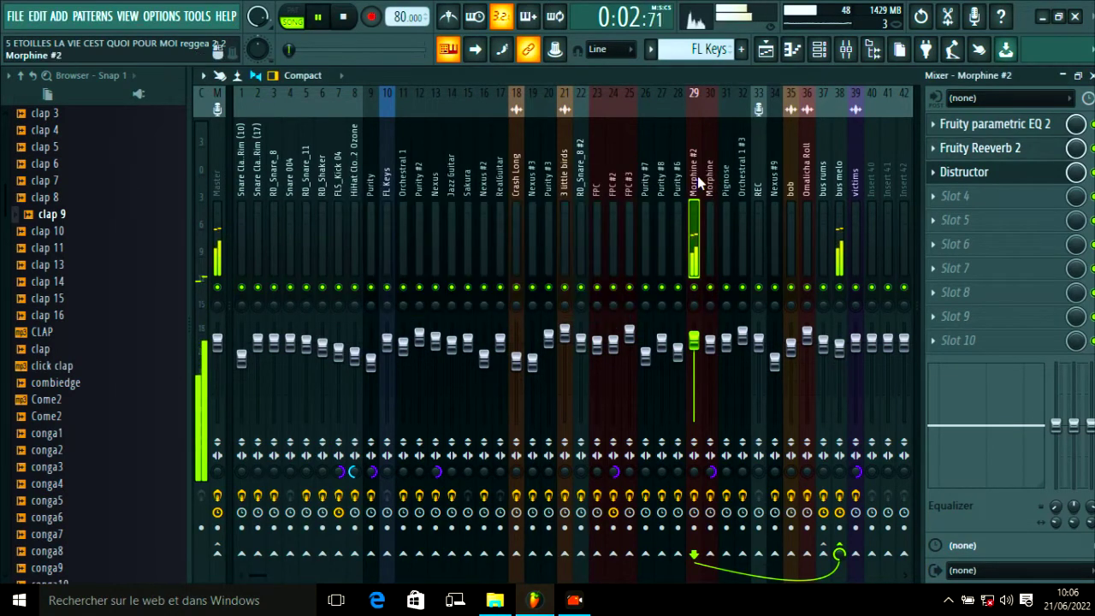
# - Replay the soloed part from the start several times to listen to the reverb on Morphine #2, and stop playback
pyautogui.press('space')
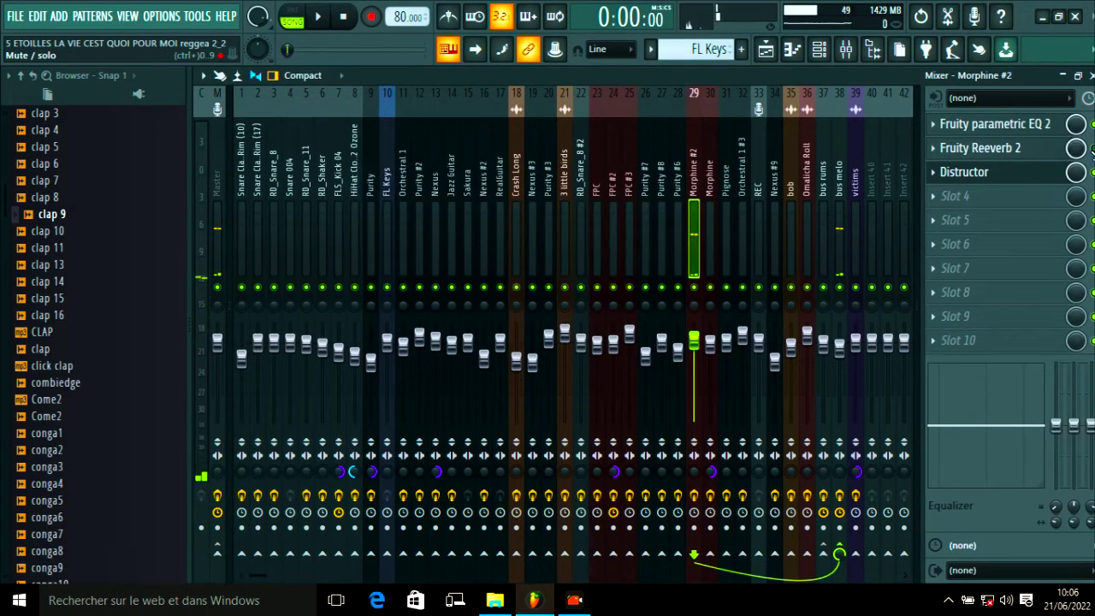
pyautogui.press('space')
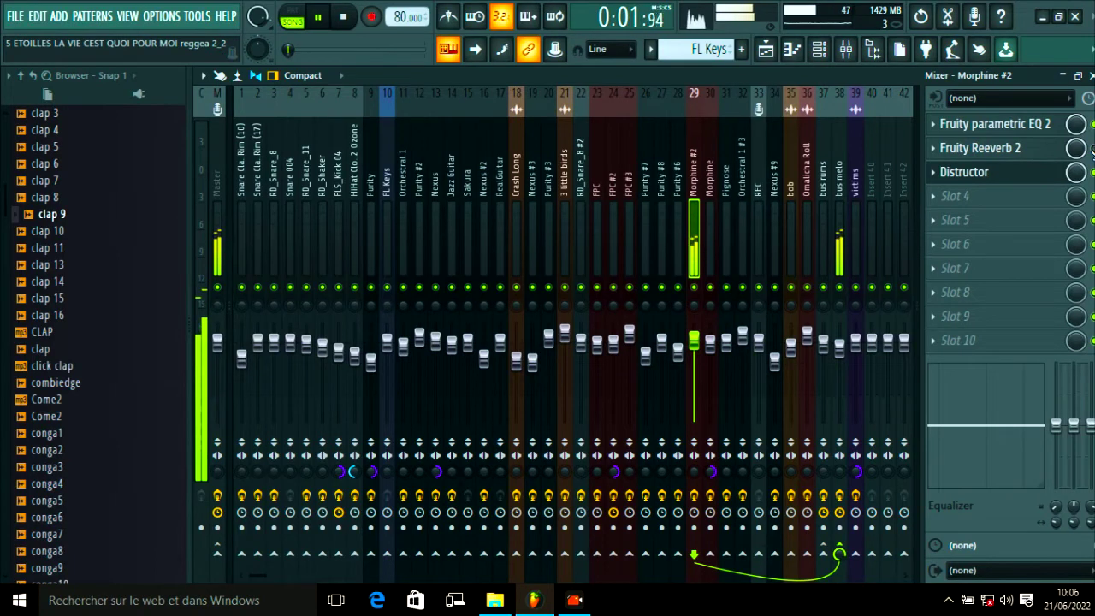
pyautogui.press('space')
pyautogui.press('space')
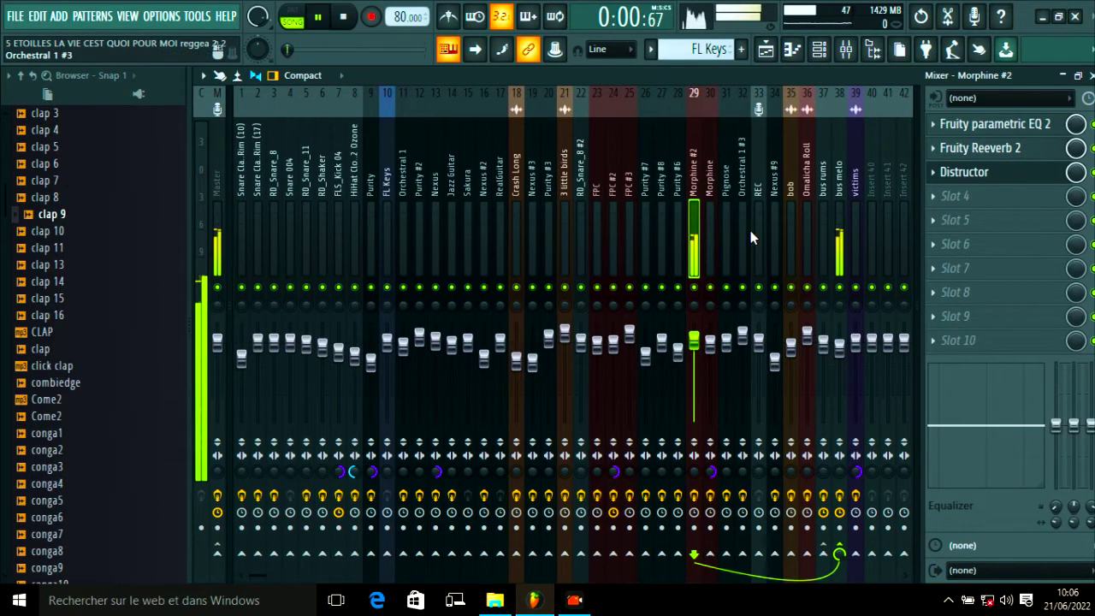
pyautogui.press('space')
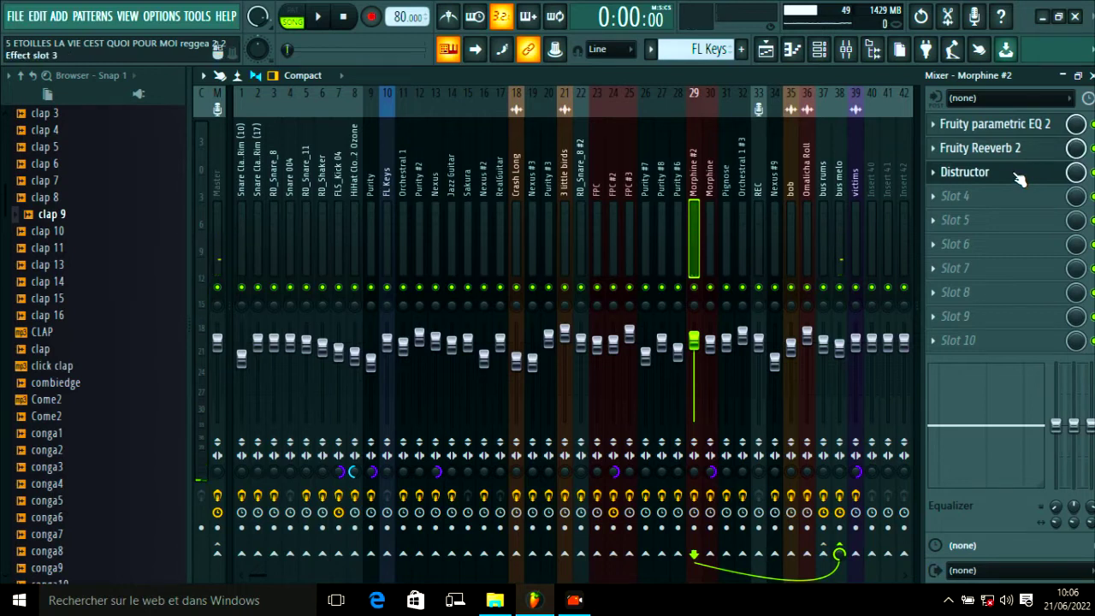
# - Open Distructor on the Morphine #2 track and reposition its window to view the four effect modules
pyautogui.click(959, 173)
pyautogui.click(915, 138)
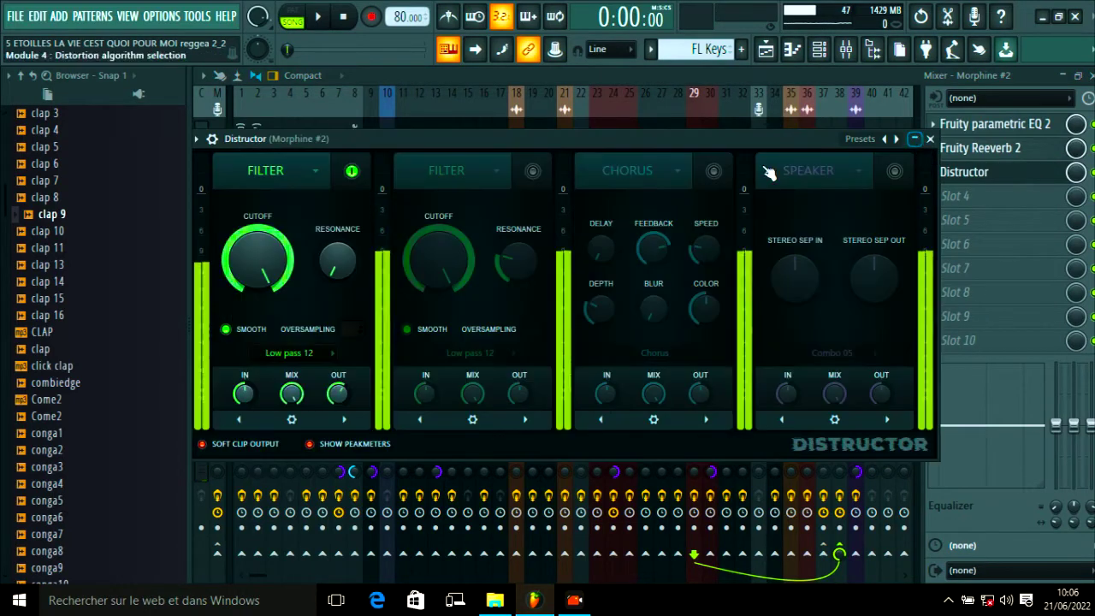
pyautogui.moveTo(585, 140); pyautogui.dragTo(619, 160)
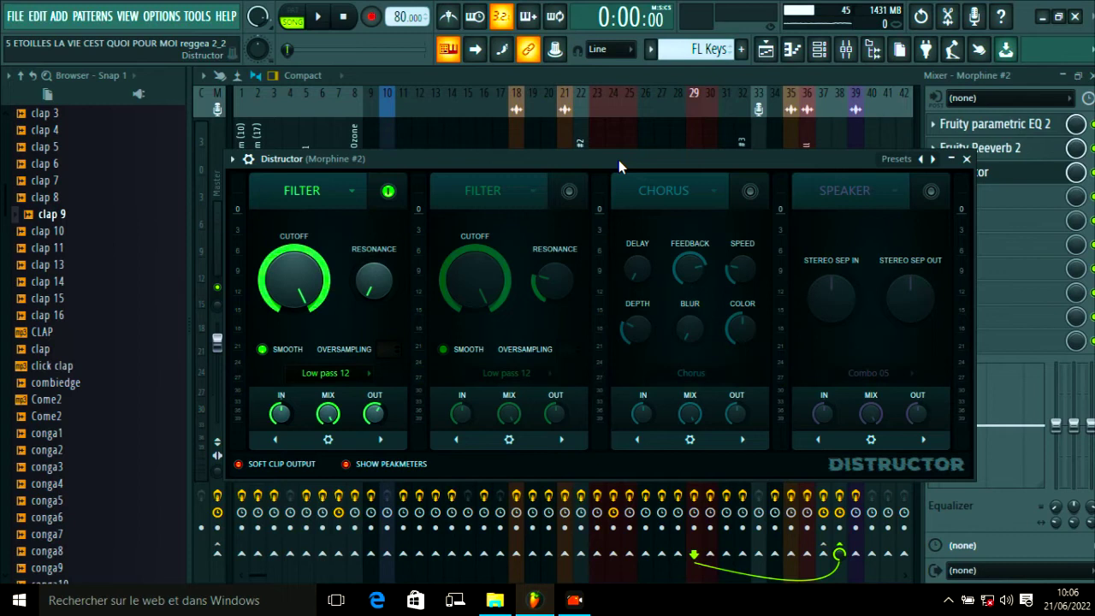
pyautogui.moveTo(618, 160); pyautogui.dragTo(609, 164)
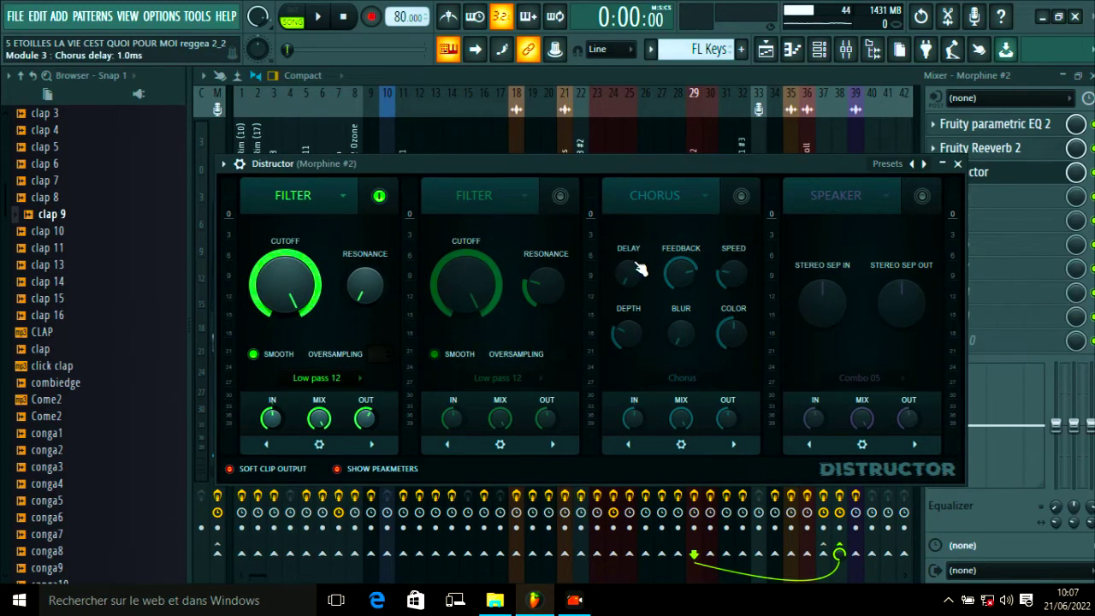
# - Enable Distructor's second filter module during playback, close the plugin window, and stop playback
pyautogui.press('space')
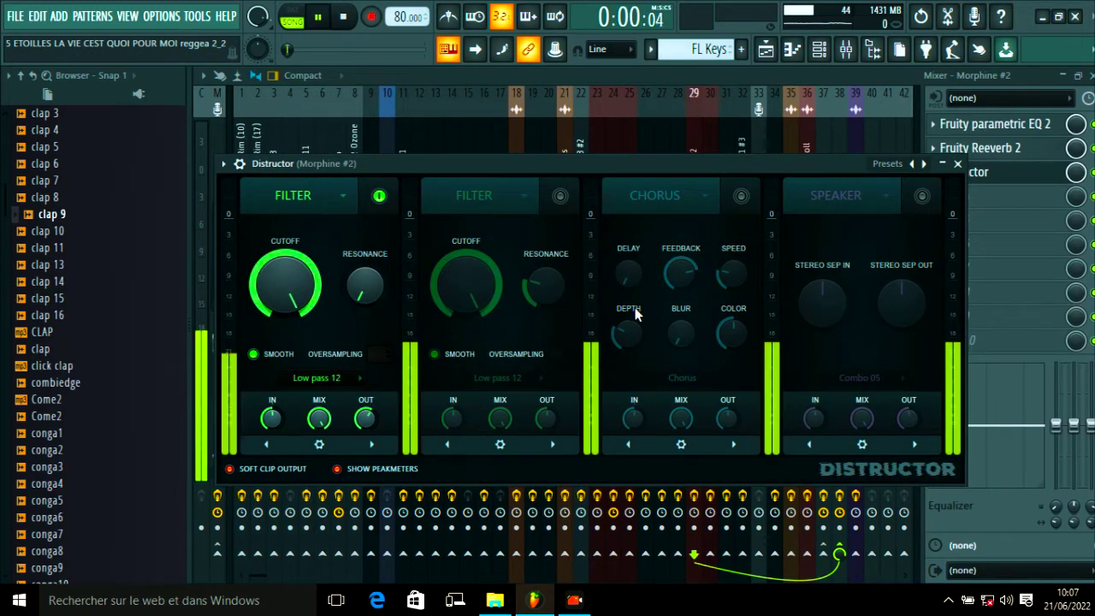
pyautogui.click(560, 195)
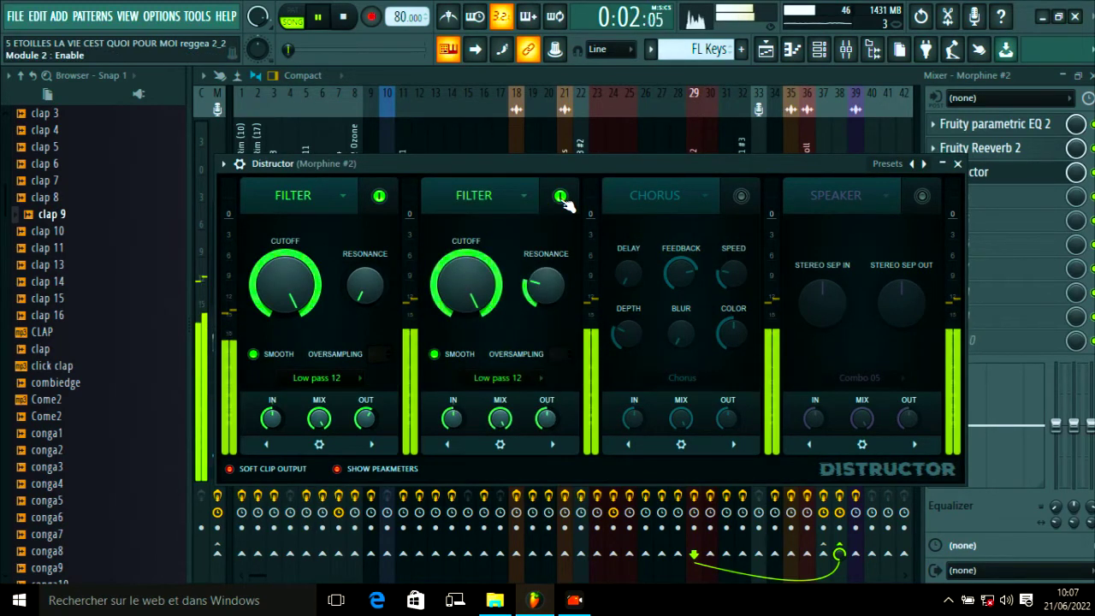
pyautogui.click(959, 164)
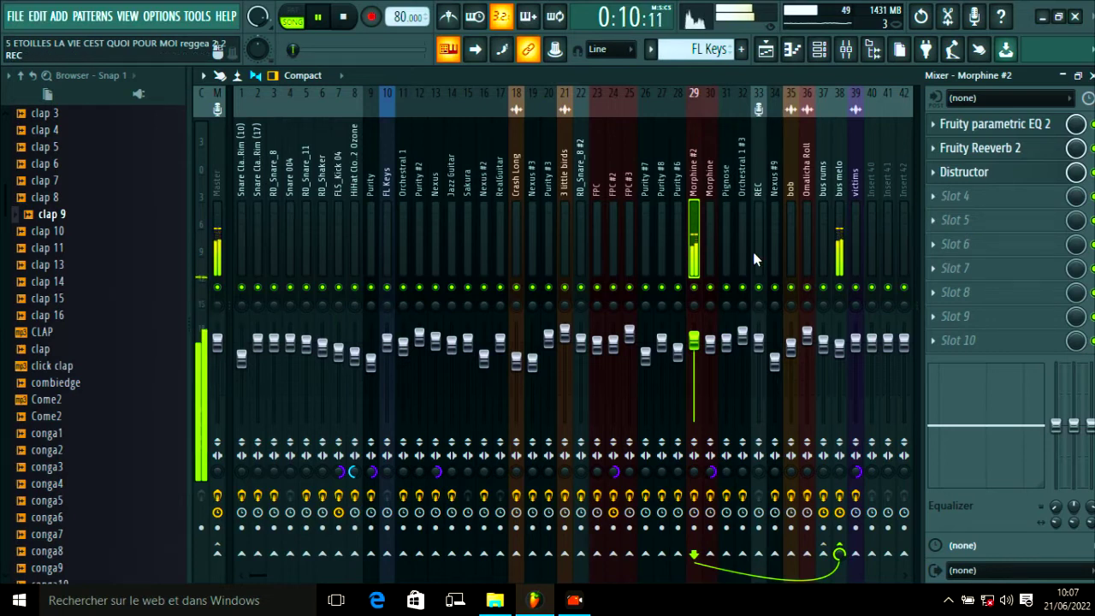
pyautogui.press('space')
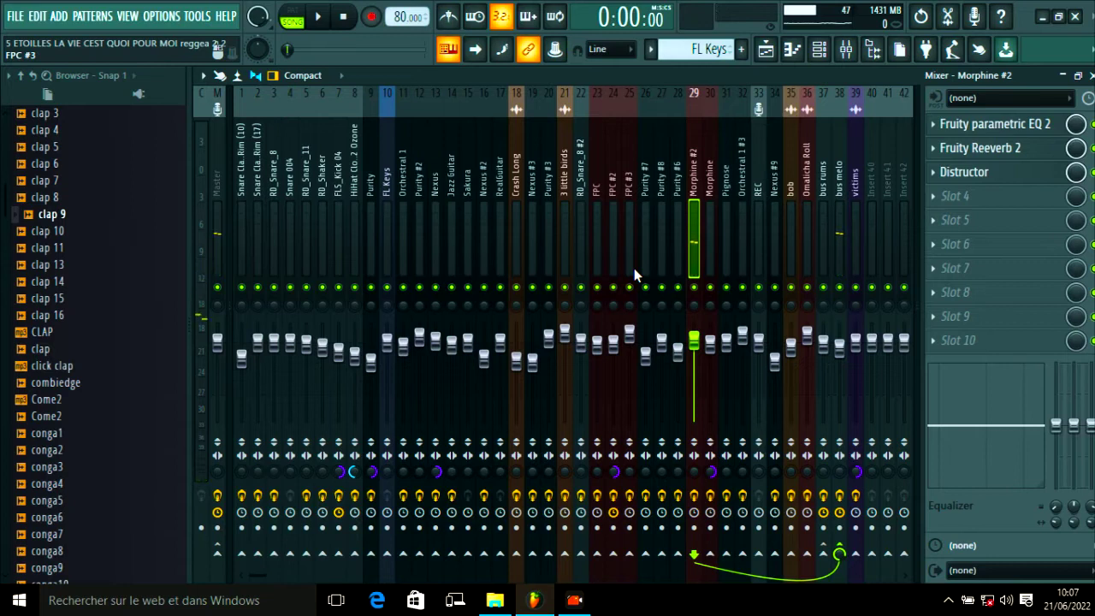
# - Load CamelCrusher into slot 4 of Morphine #2 and switch off its compressor section
pyautogui.click(941, 204)
pyautogui.click(460, 188)
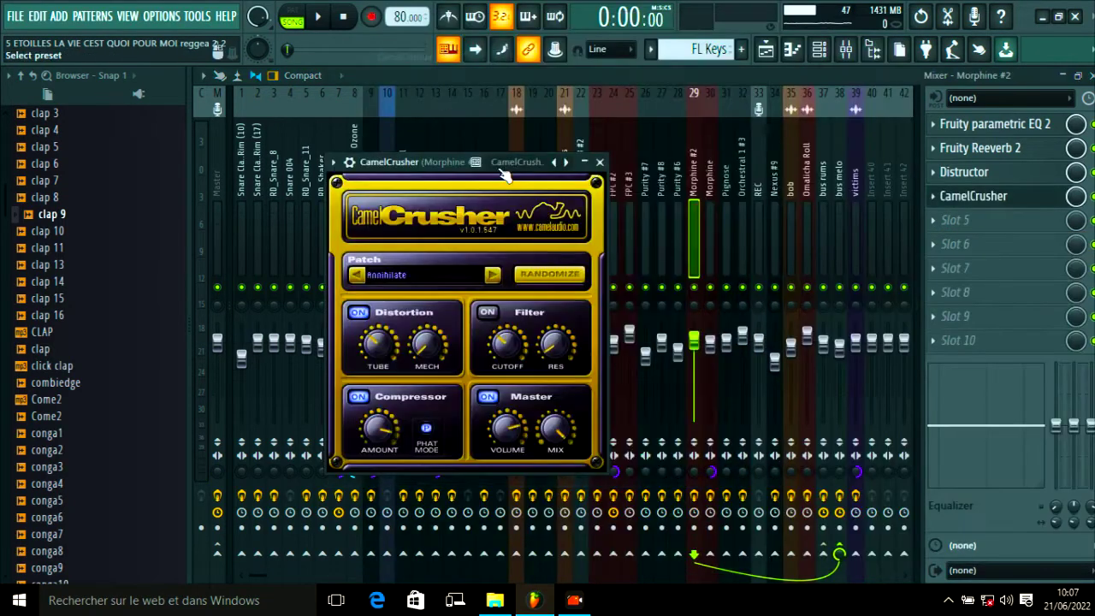
pyautogui.moveTo(453, 161); pyautogui.dragTo(553, 144)
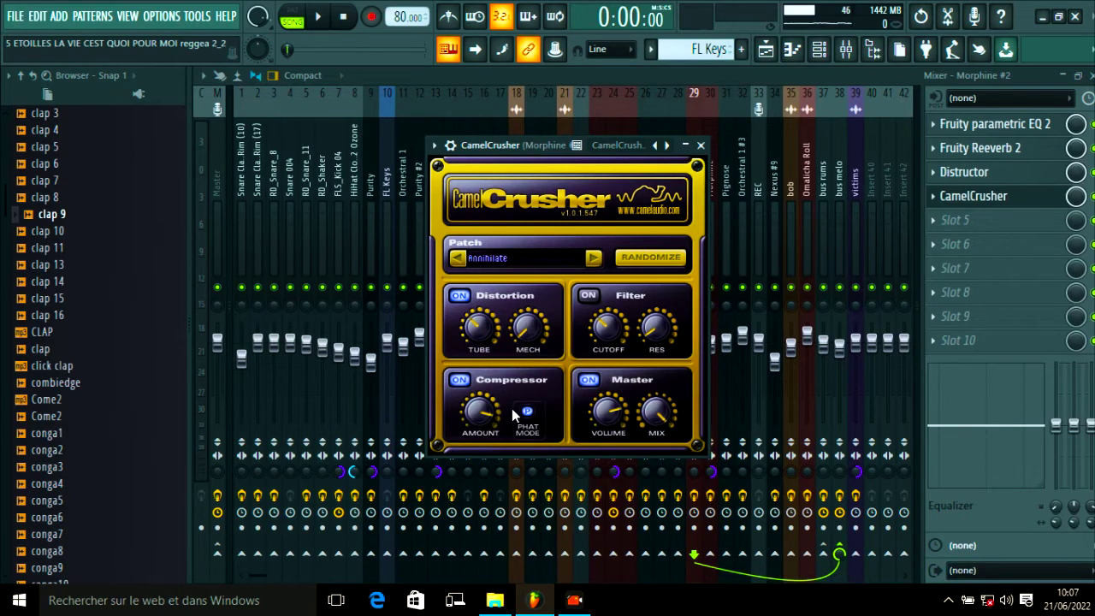
pyautogui.click(461, 381)
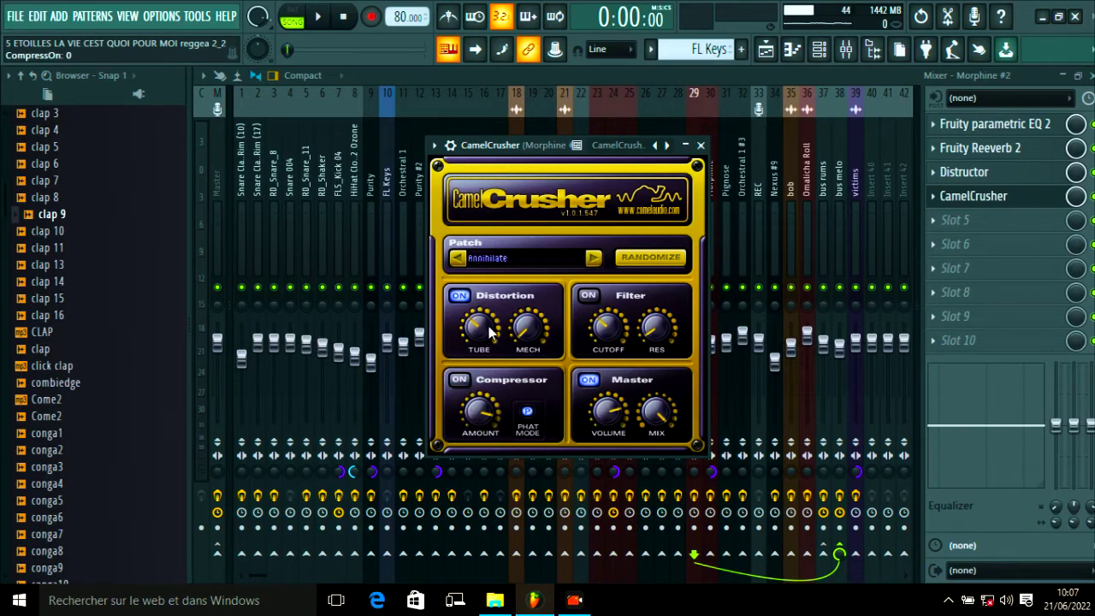
# - Close CamelCrusher and delete it from slot 4 of the Morphine #2 track
pyautogui.click(701, 145)
pyautogui.click(935, 197)
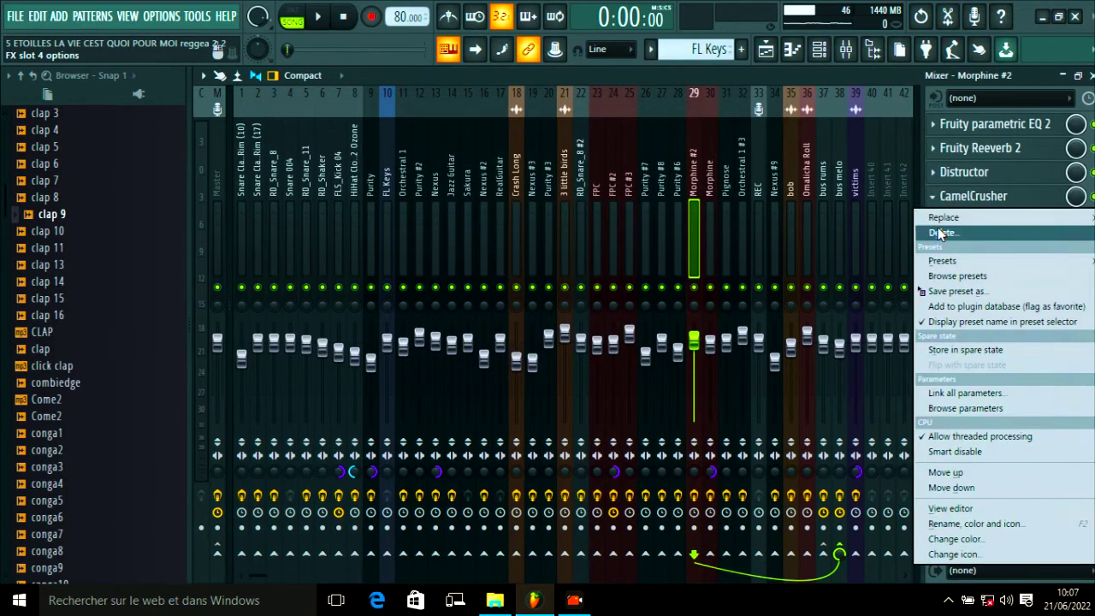
pyautogui.click(941, 231)
pyautogui.click(630, 353)
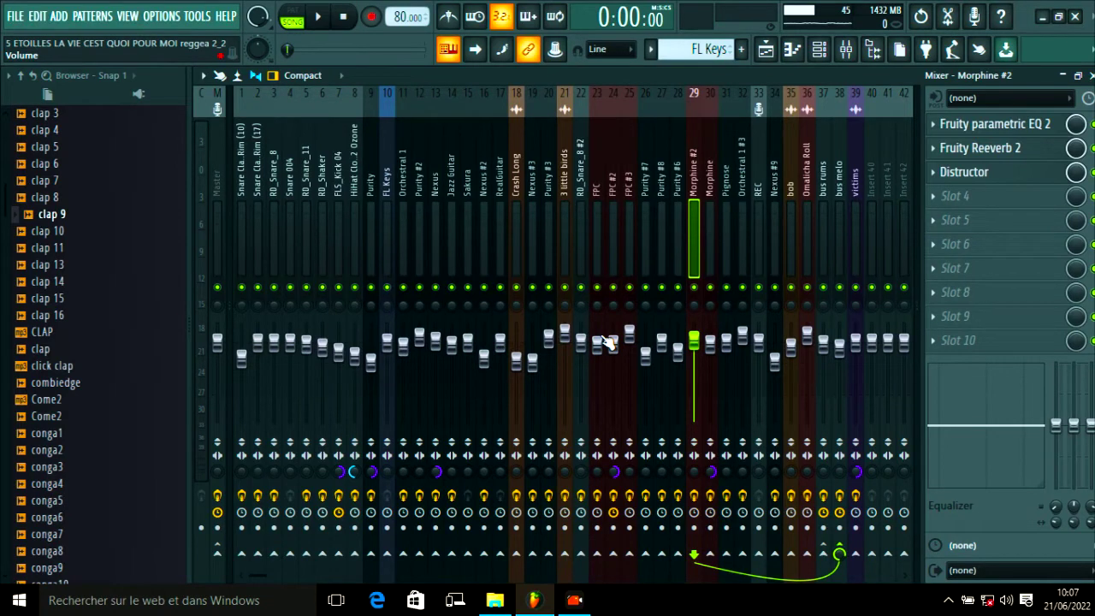
# - Load Fruity Delay 2 into slot 4 of Morphine #2, reposition its window, and try the input volume control
pyautogui.click(936, 200)
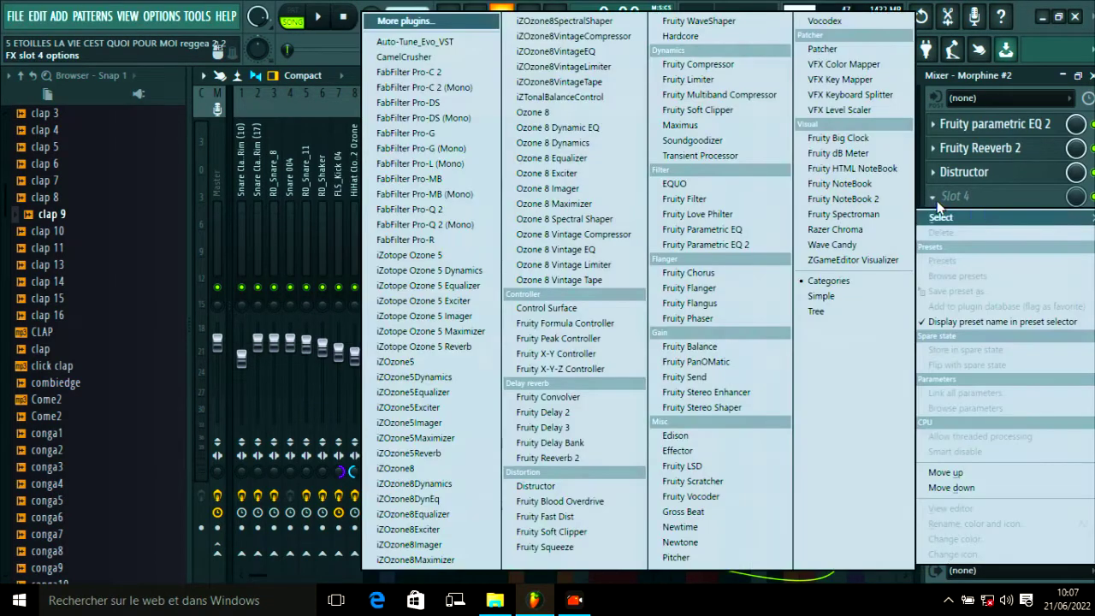
pyautogui.click(623, 414)
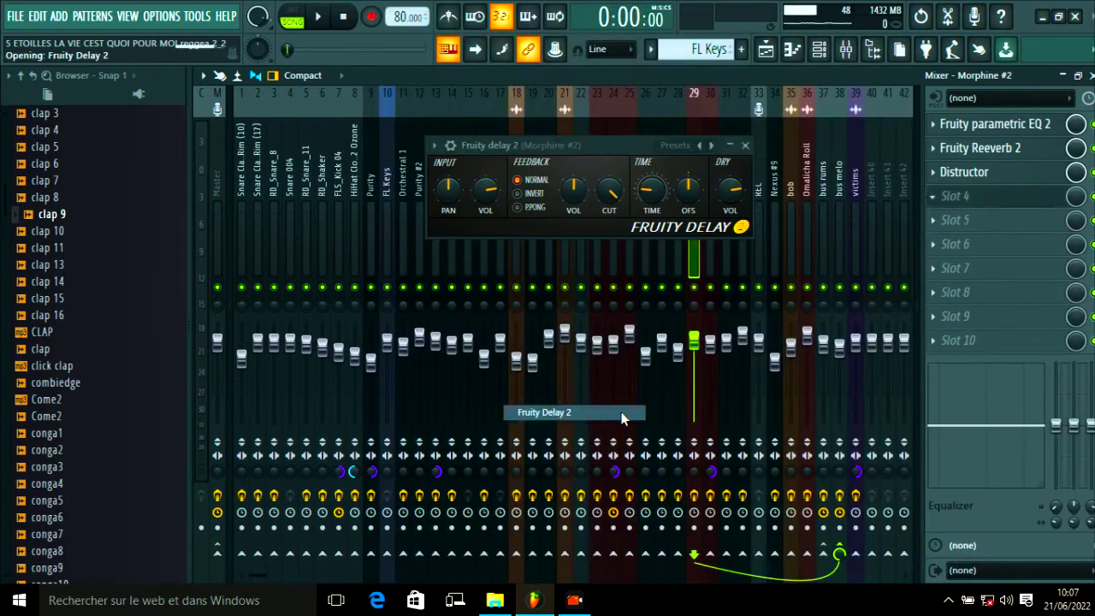
pyautogui.moveTo(585, 148); pyautogui.dragTo(576, 216)
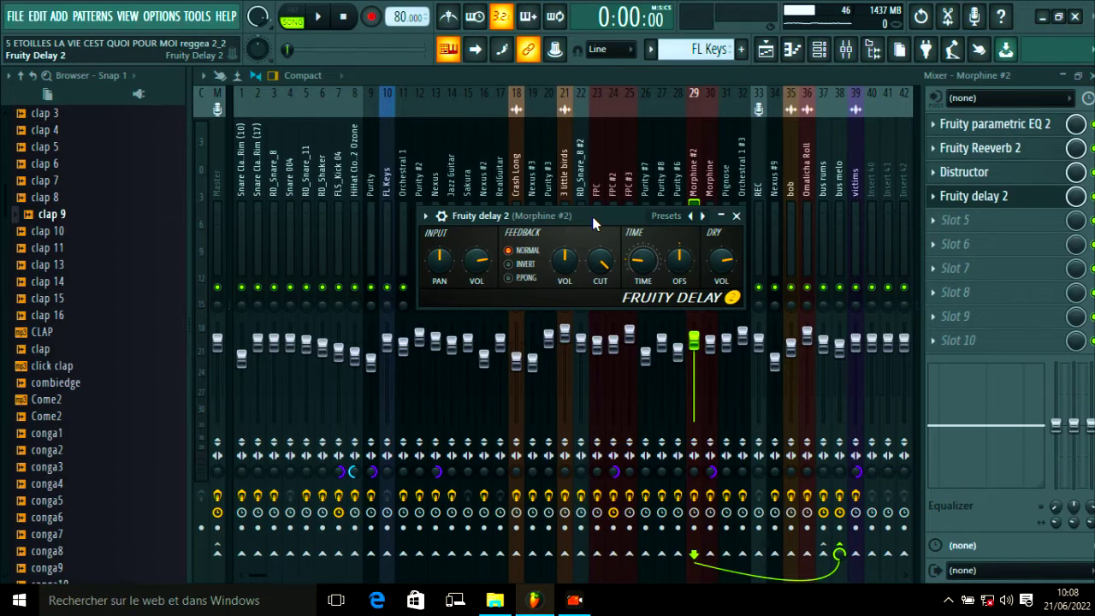
pyautogui.moveTo(483, 263); pyautogui.dragTo(483, 308)
# - Close Fruity Delay 2 and delete it from slot 4 of the Morphine #2 track
pyautogui.click(736, 216)
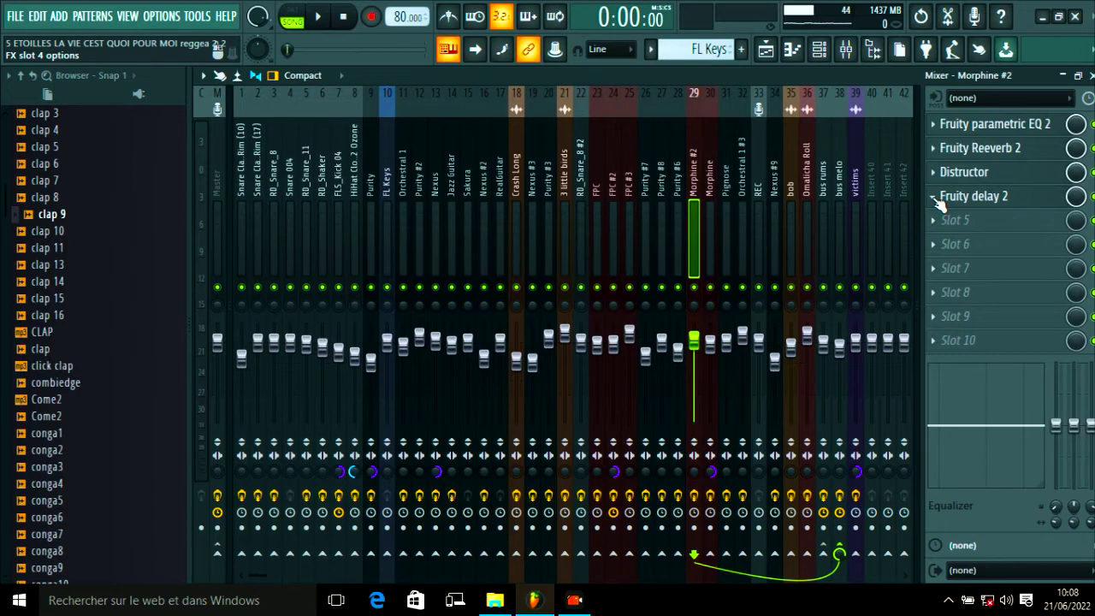
pyautogui.rightClick(940, 204)
pyautogui.click(944, 232)
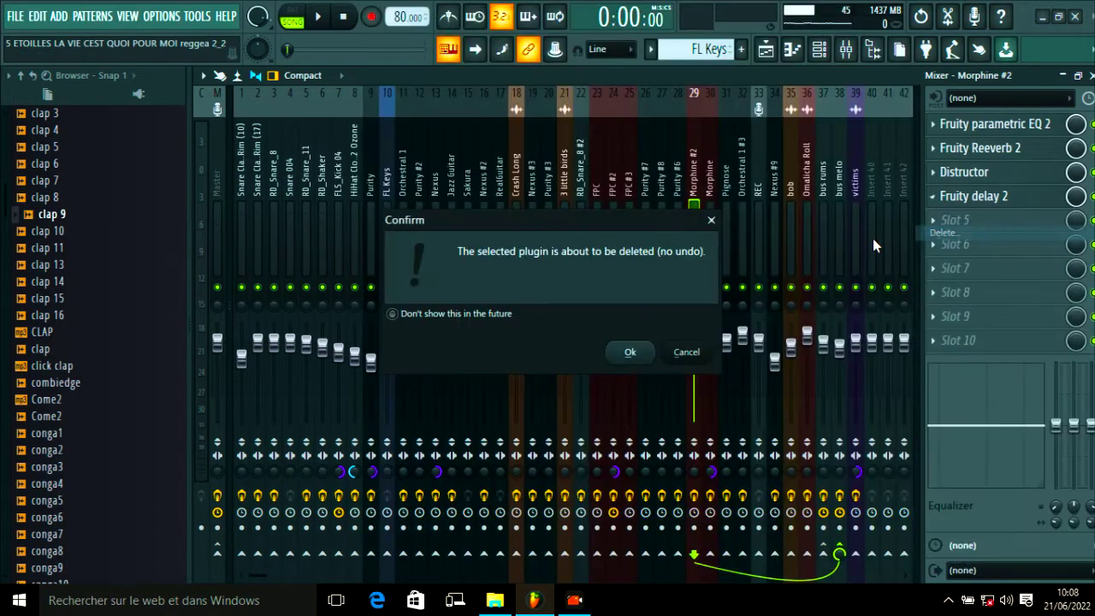
pyautogui.click(631, 355)
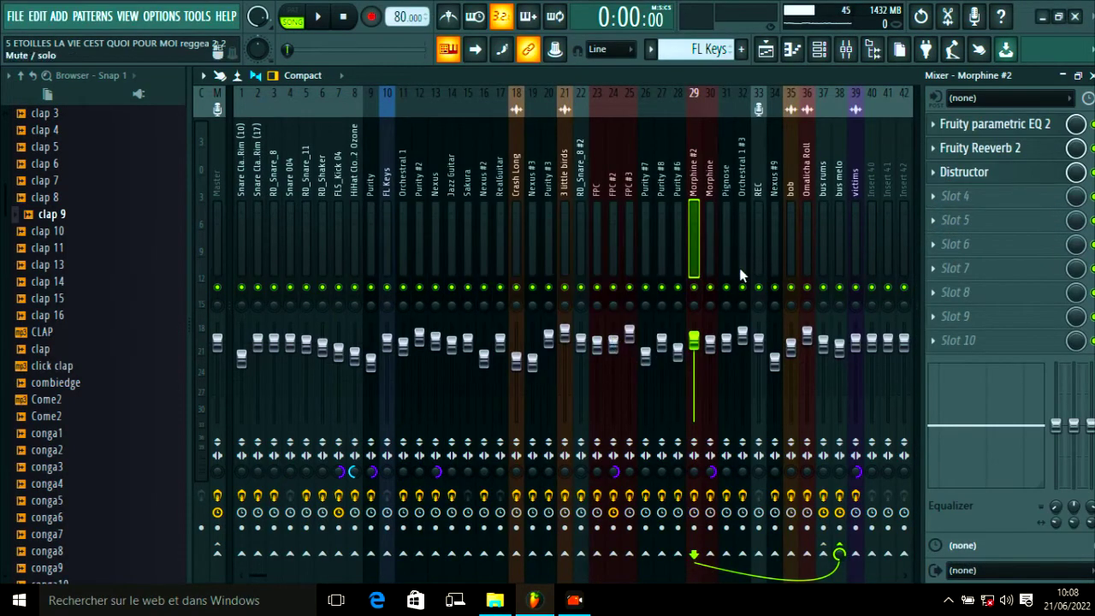
# - Check the effects available for slot 4 without loading one, and select the bus rums track to view its effect chain
pyautogui.click(937, 201)
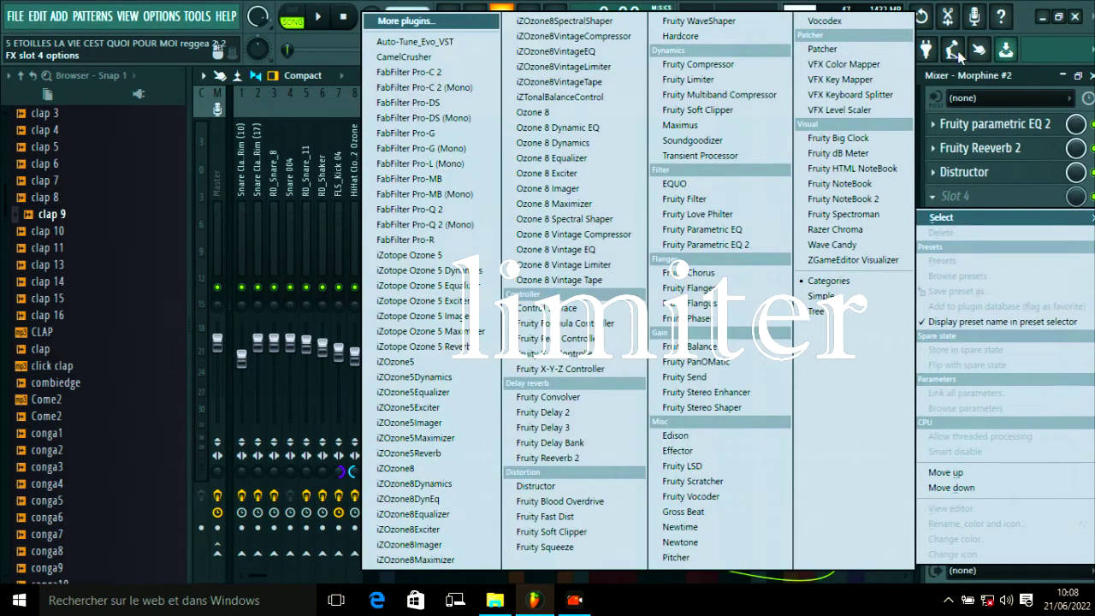
pyautogui.press('Escape')
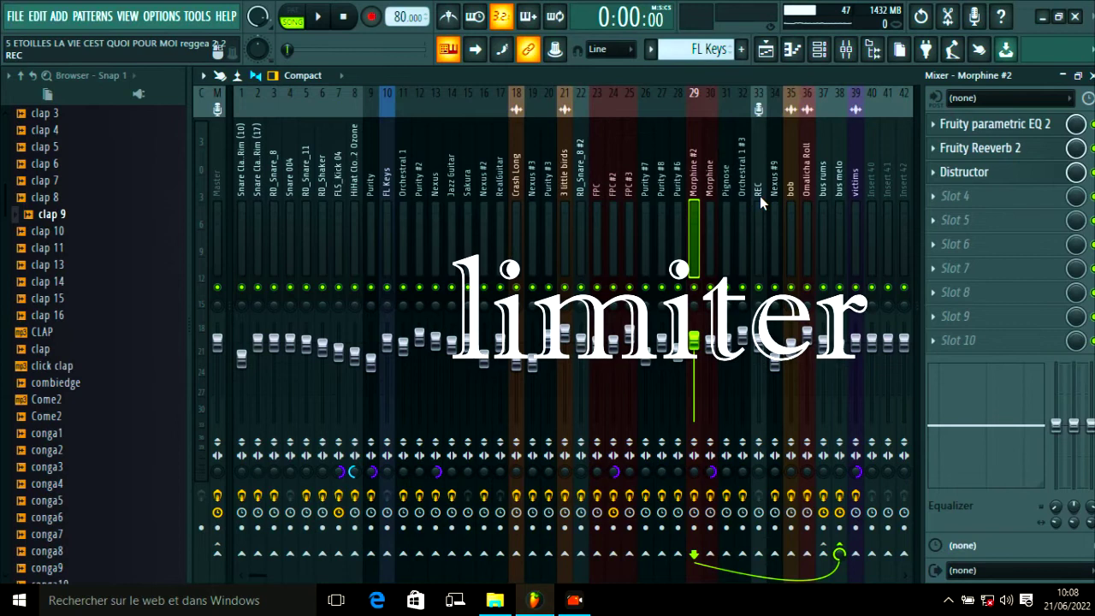
pyautogui.click(821, 203)
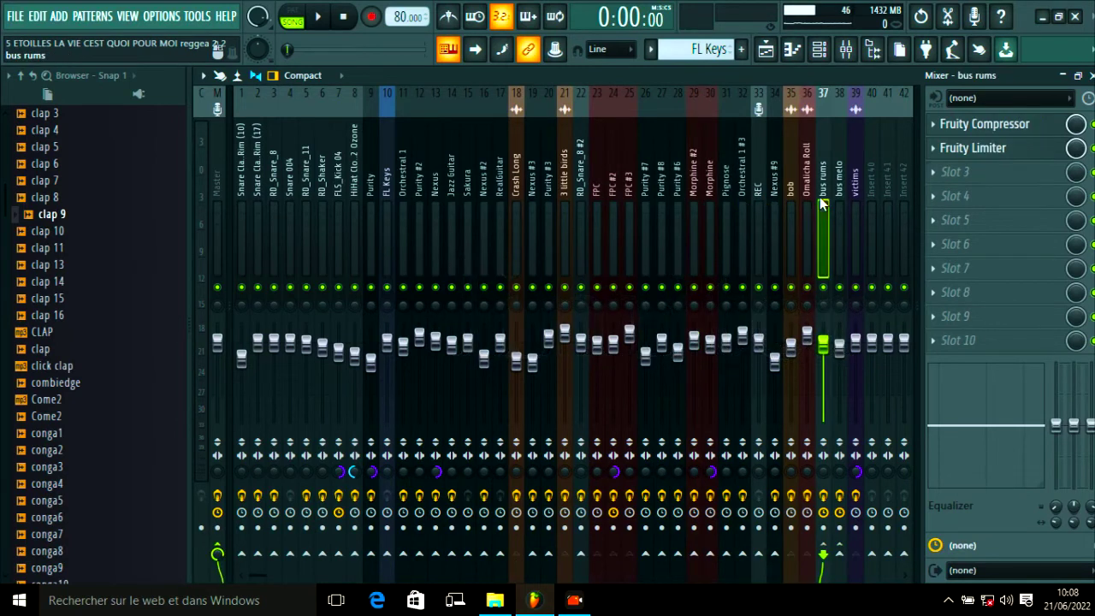
# - Examine the settings of Fruity Limiter and Fruity Compressor on the bus rums track, closing each window after viewing
pyautogui.click(989, 151)
pyautogui.moveTo(603, 293); pyautogui.dragTo(572, 264)
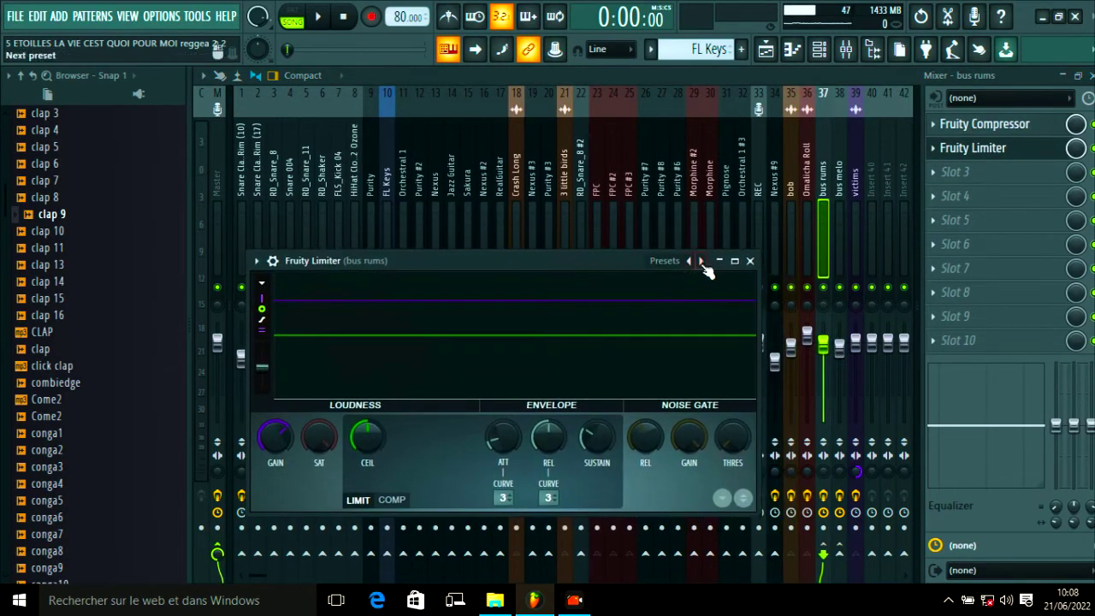
pyautogui.click(750, 260)
pyautogui.click(965, 127)
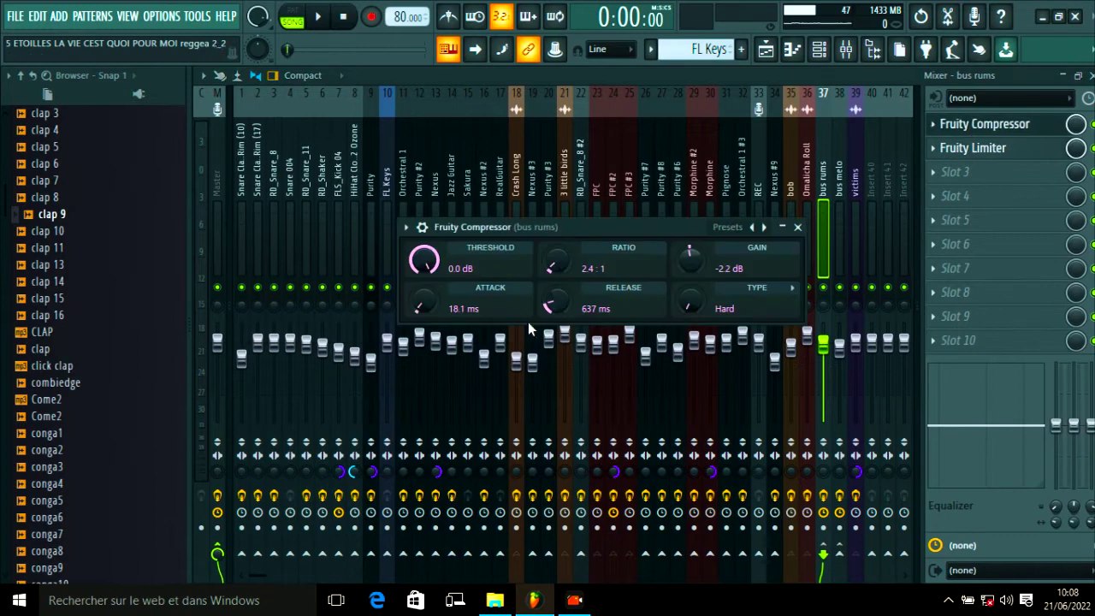
pyautogui.click(797, 226)
# - Reopen Fruity Limiter on bus rums, reposition its window, and review its gain control before closing it
pyautogui.click(974, 155)
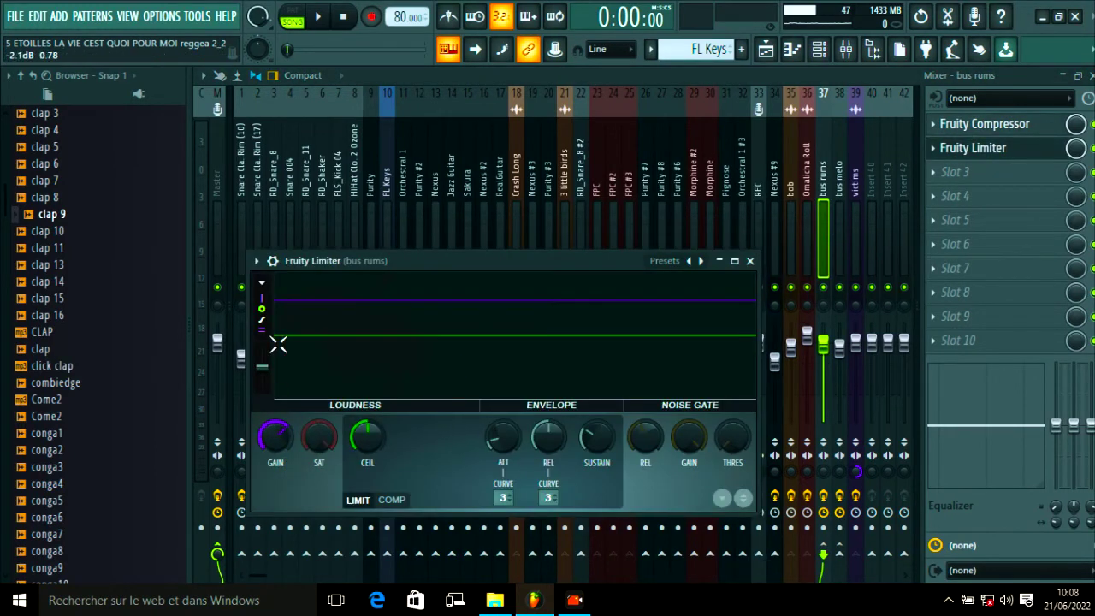
pyautogui.moveTo(485, 269); pyautogui.dragTo(531, 255)
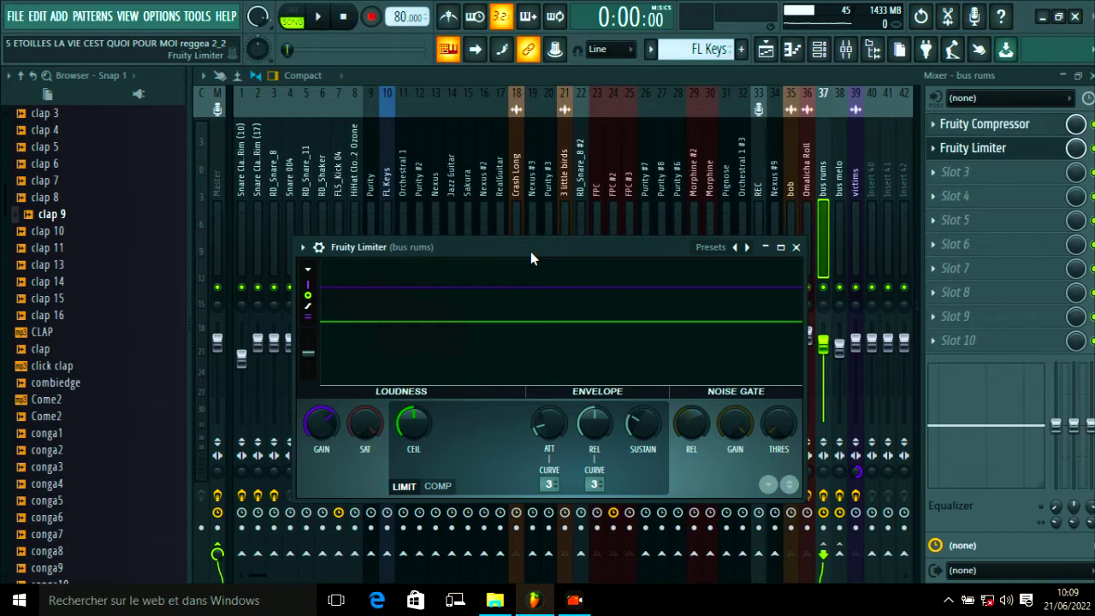
pyautogui.click(796, 247)
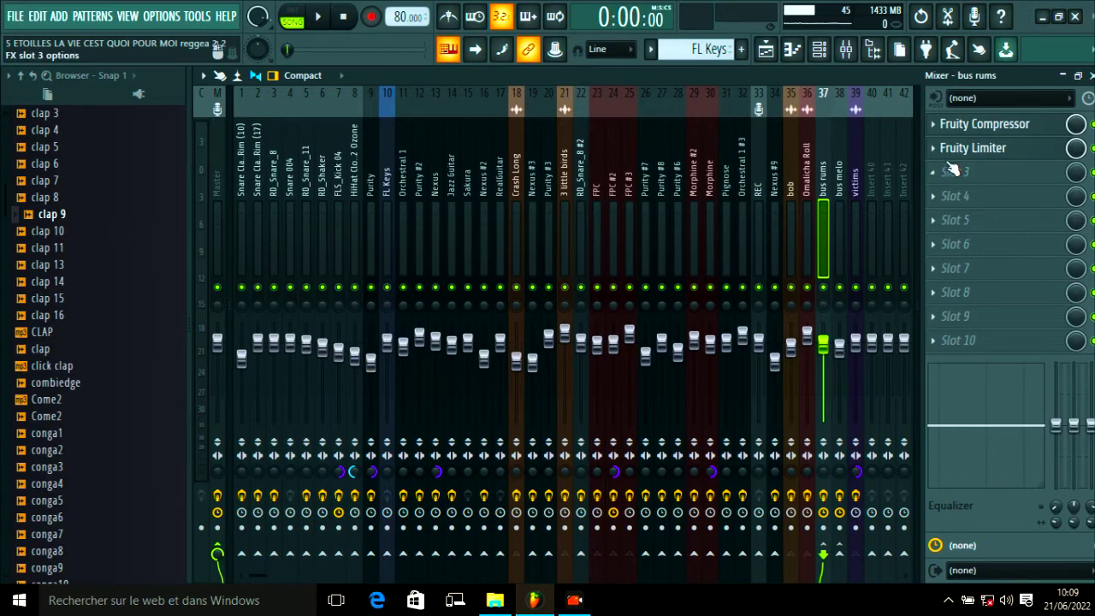
pyautogui.click(993, 148)
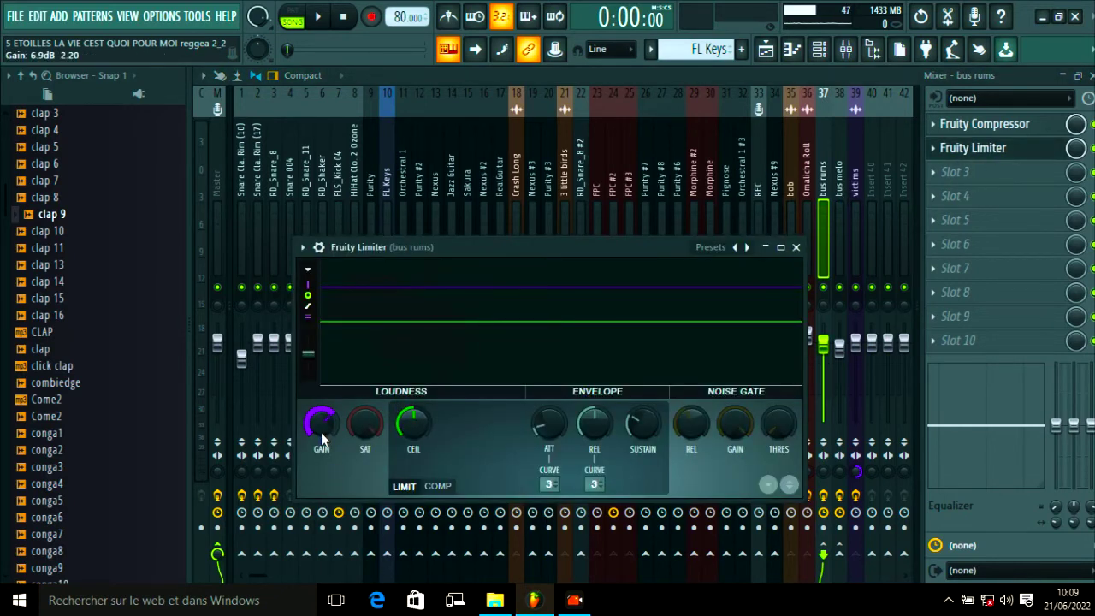
pyautogui.scroll(2, 333, 425)
pyautogui.click(796, 247)
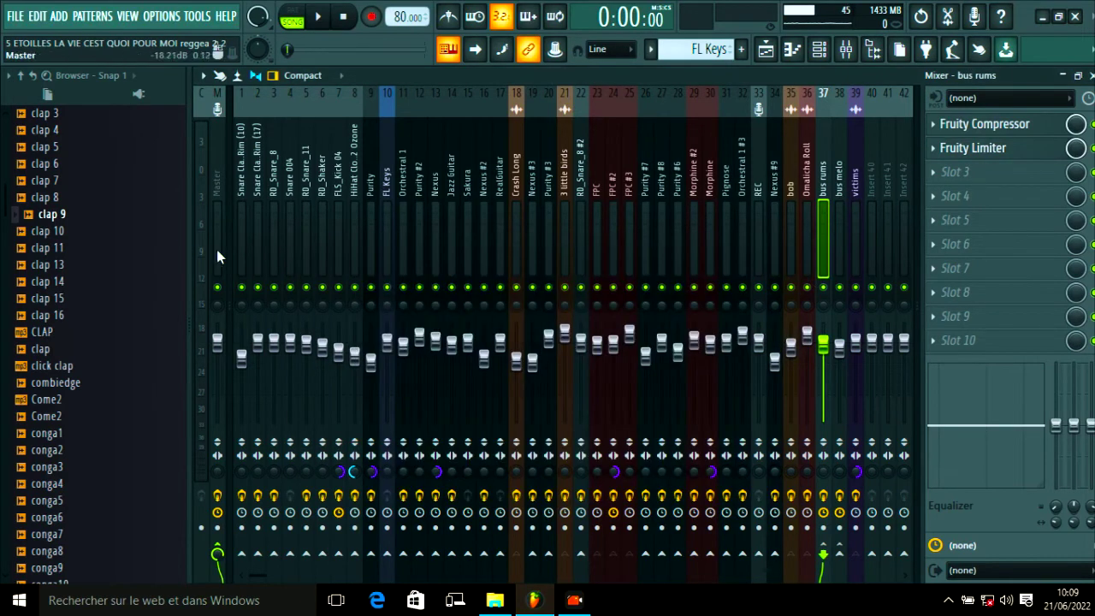
# - Select mixer tracks 1 through 10 one after another, from Snare Clap & Rim (10) to FL Keys, to view their effect chains
pyautogui.click(245, 191)
pyautogui.click(259, 192)
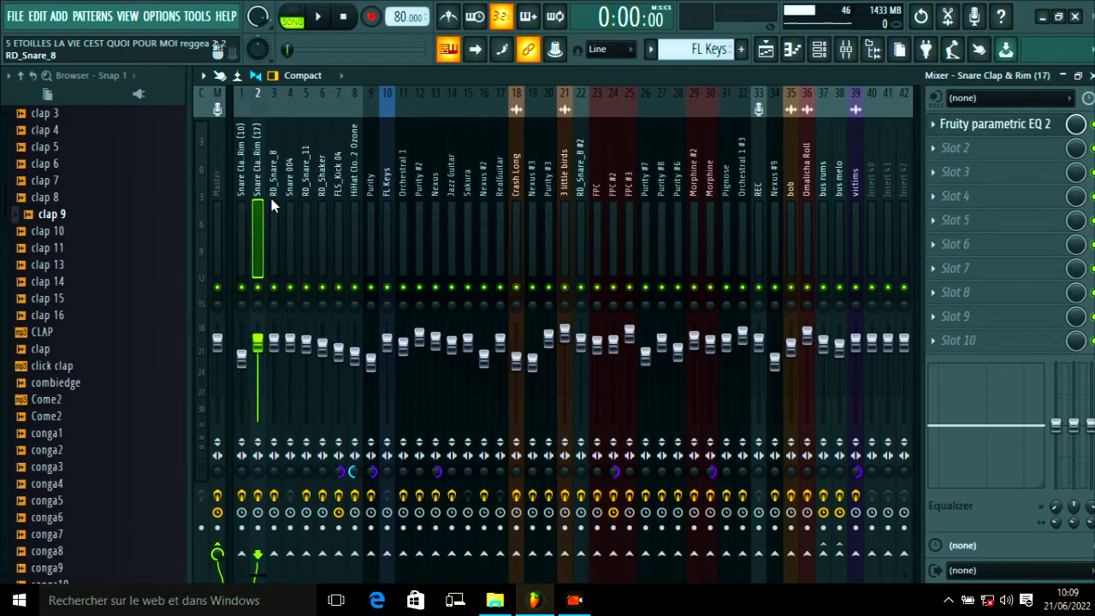
pyautogui.click(274, 205)
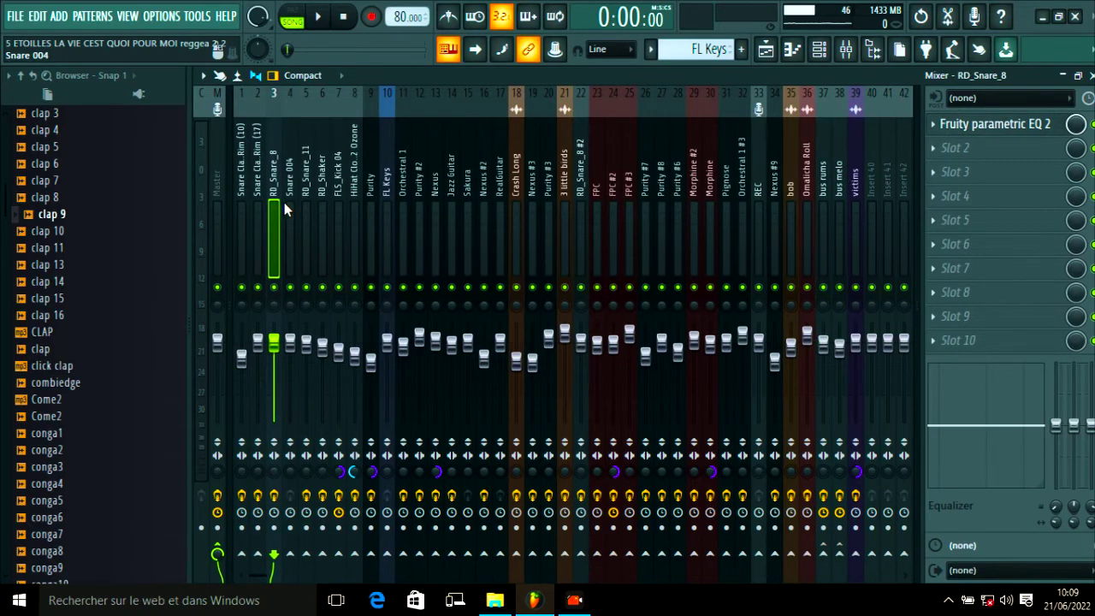
pyautogui.click(290, 205)
pyautogui.click(306, 204)
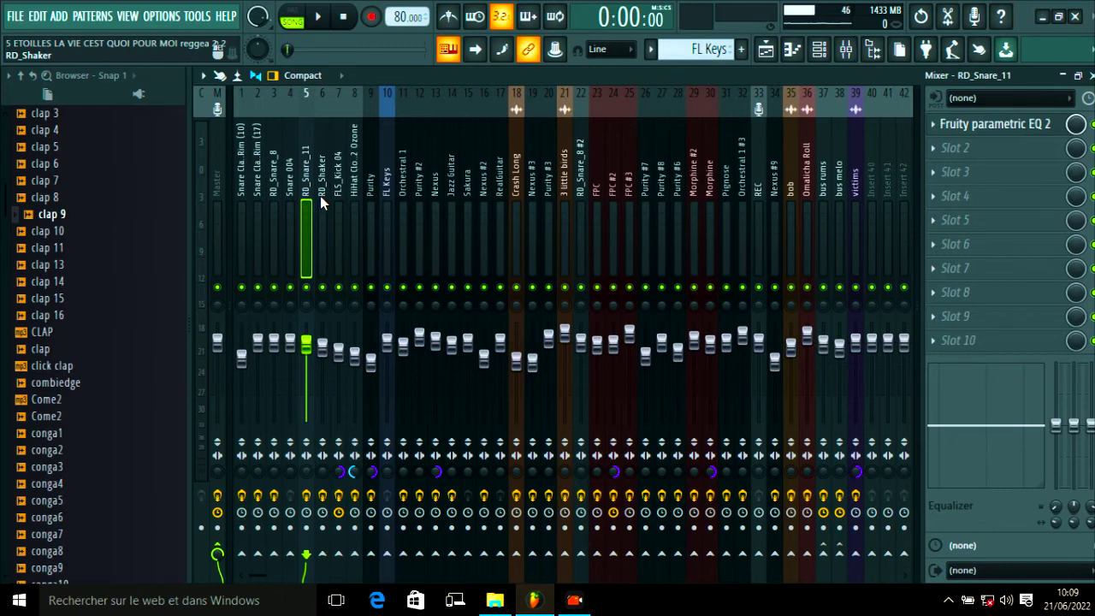
pyautogui.click(323, 200)
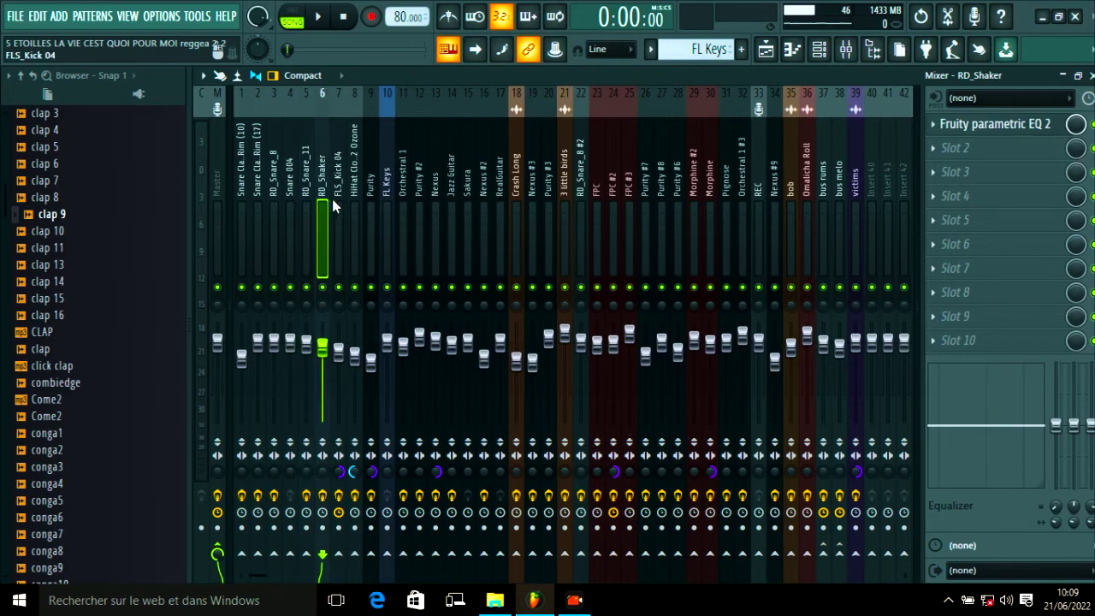
pyautogui.click(340, 201)
pyautogui.click(352, 205)
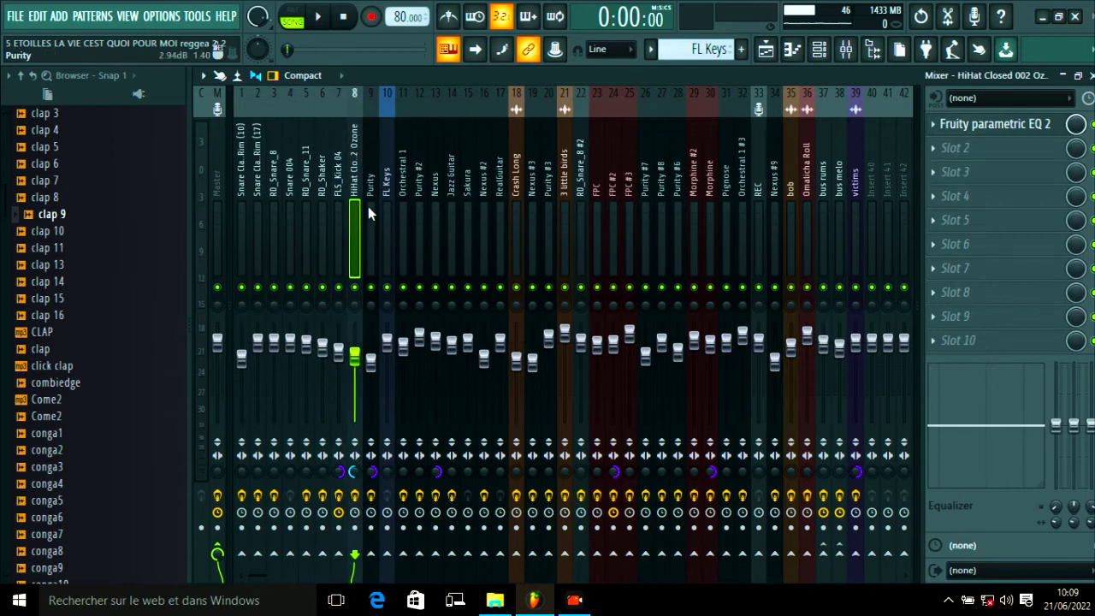
pyautogui.click(371, 206)
pyautogui.click(387, 211)
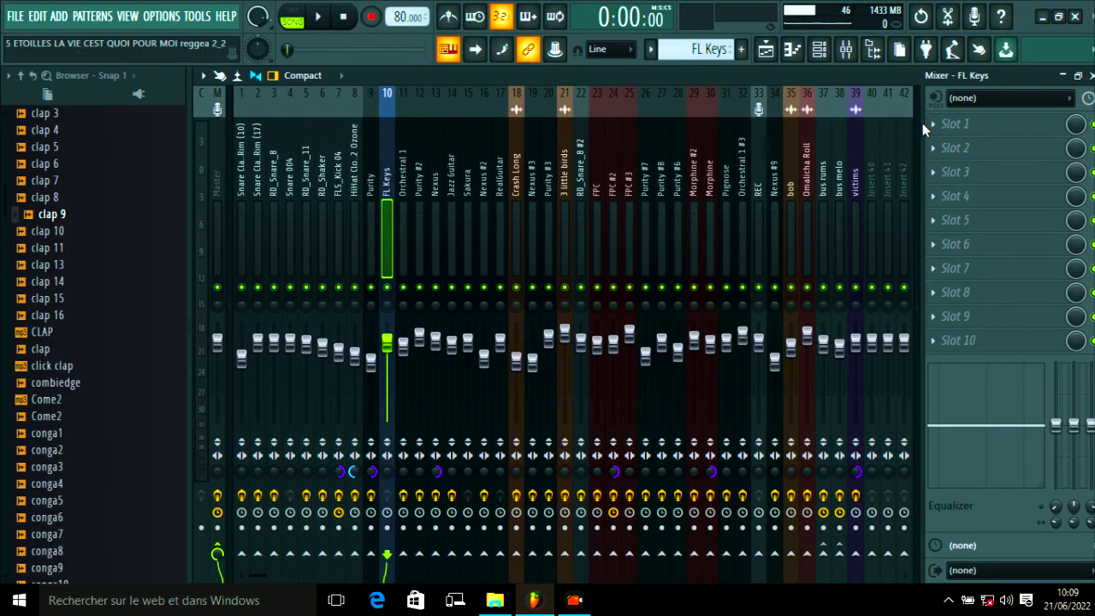
# - Load Fruity Multiband Compressor into slot 1 of the FL Keys track to examine its controls, and delete it again
pyautogui.click(952, 125)
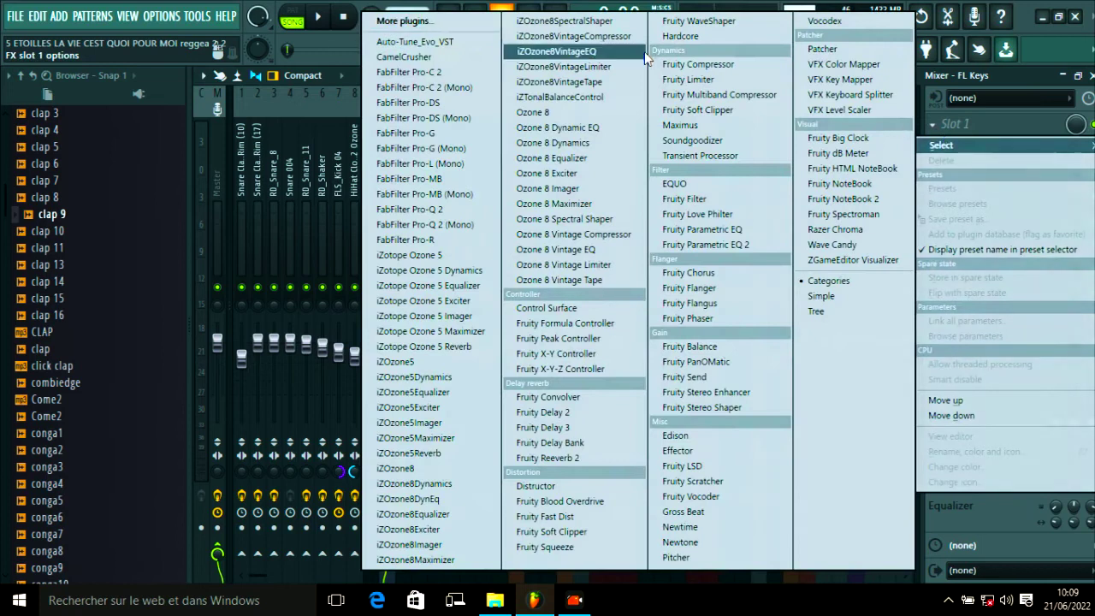
pyautogui.click(715, 94)
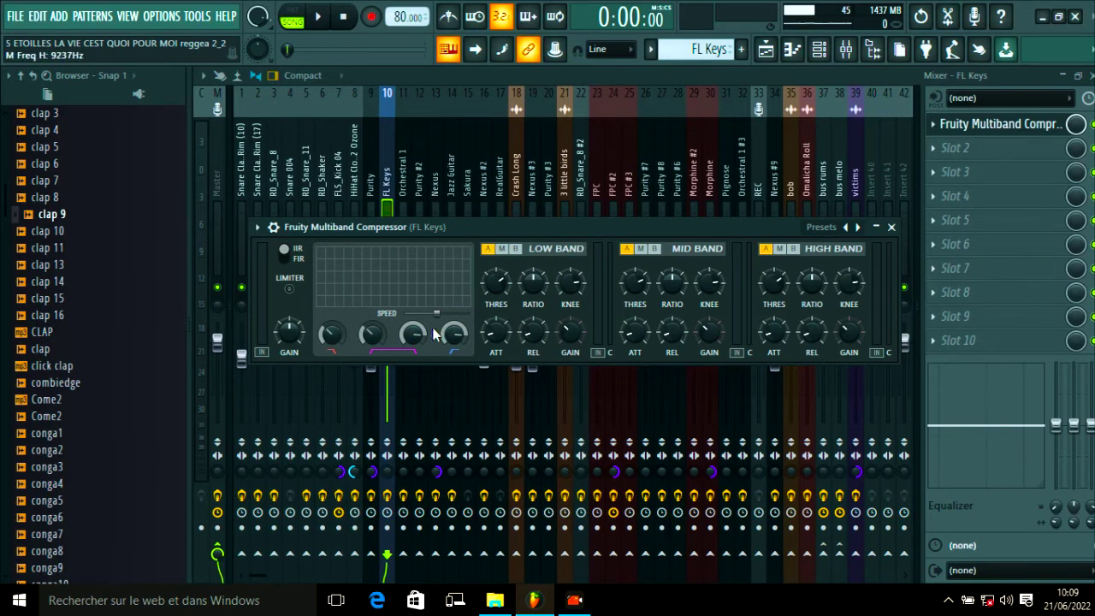
pyautogui.click(891, 227)
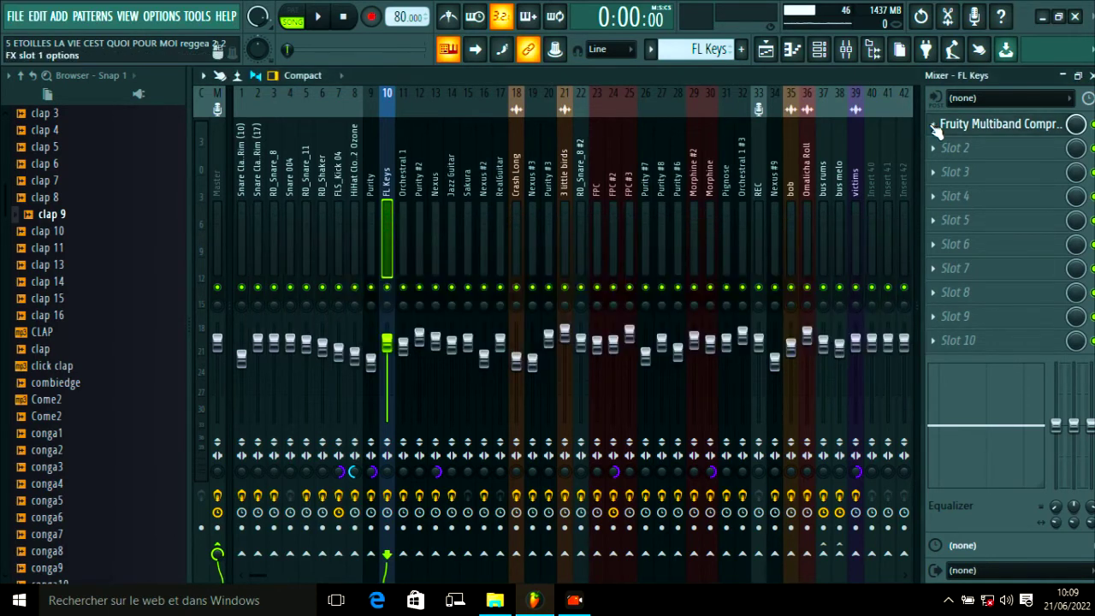
pyautogui.click(934, 124)
pyautogui.click(940, 158)
pyautogui.click(627, 356)
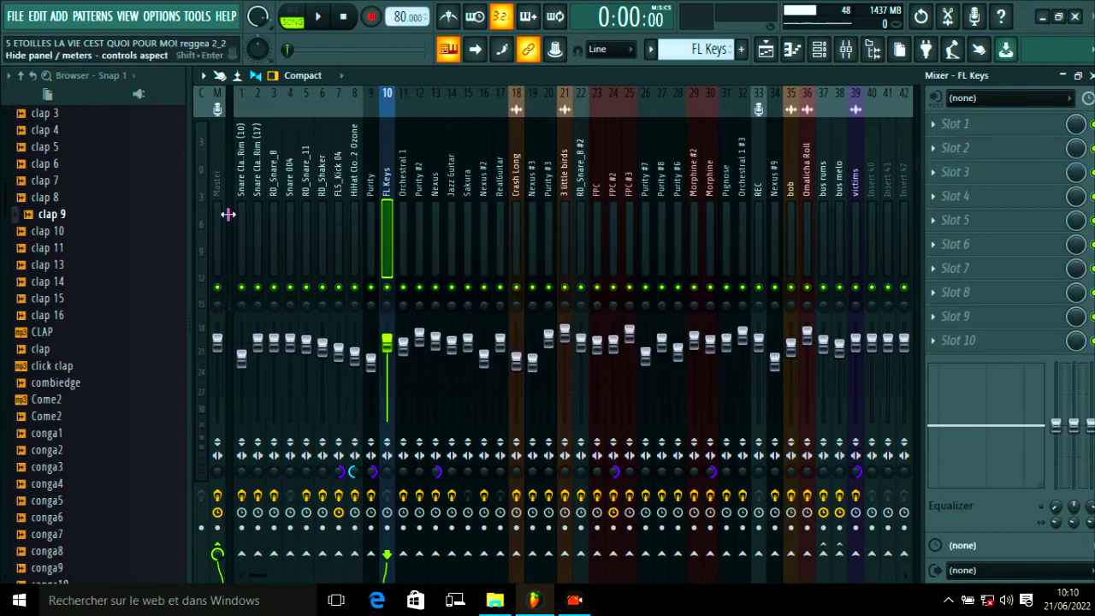
# - Compare the effect chains of the Snare Clap & Rim (10), Orchestral 1 #3 and bus melo tracks, ending on Orchestral 1 #3
pyautogui.click(240, 219)
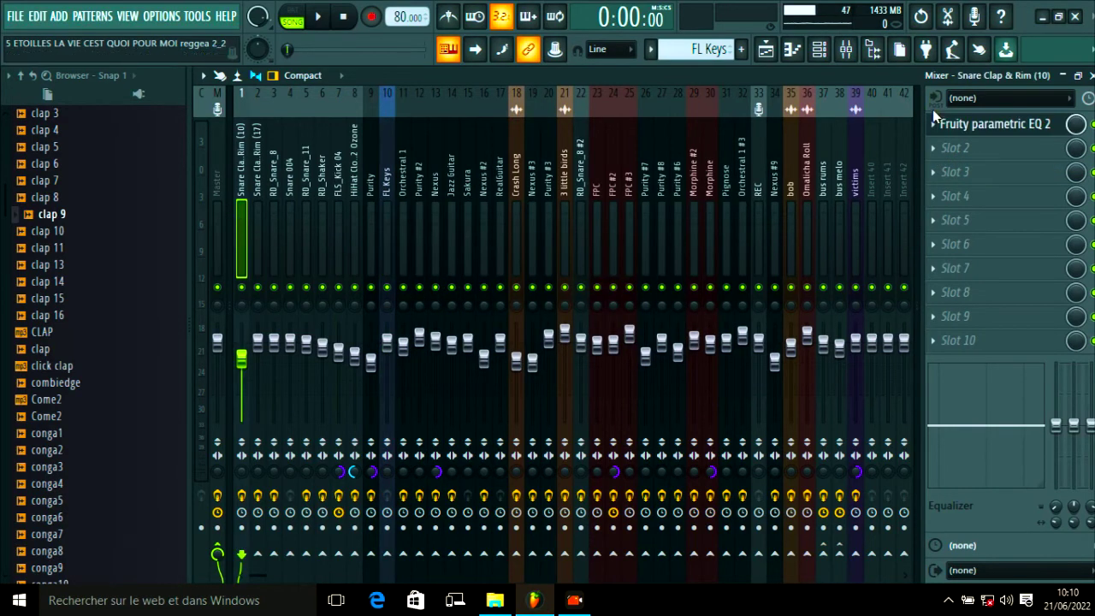
pyautogui.click(749, 197)
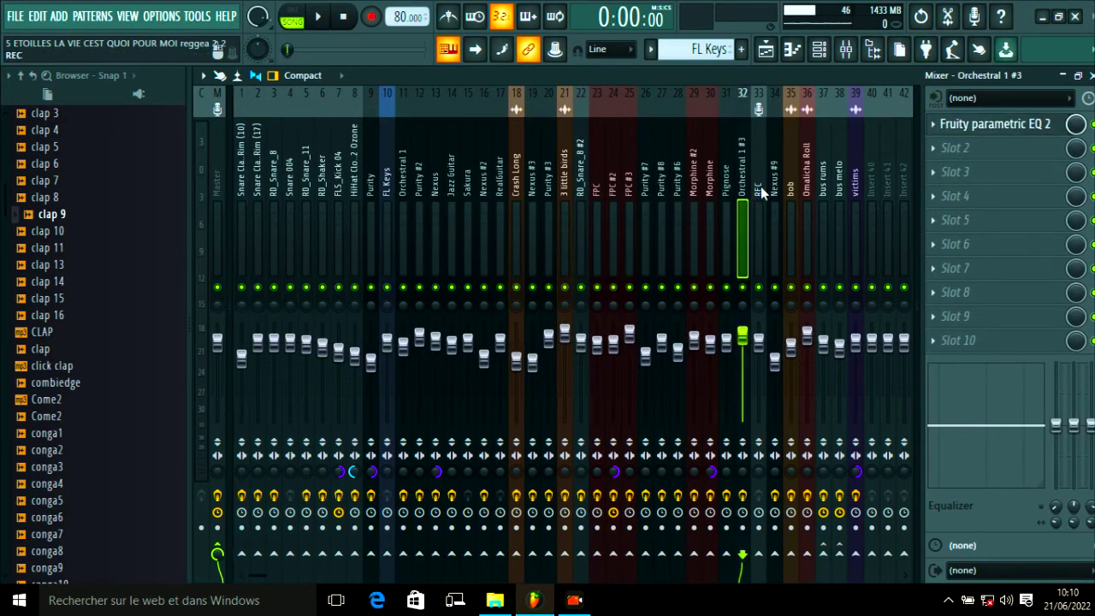
pyautogui.click(842, 182)
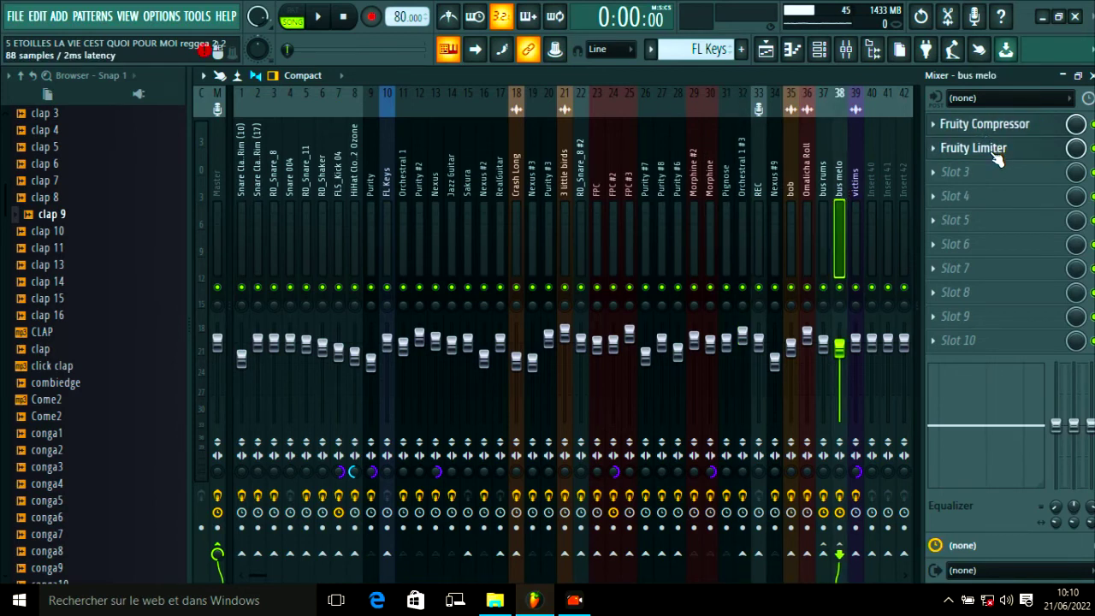
pyautogui.click(741, 204)
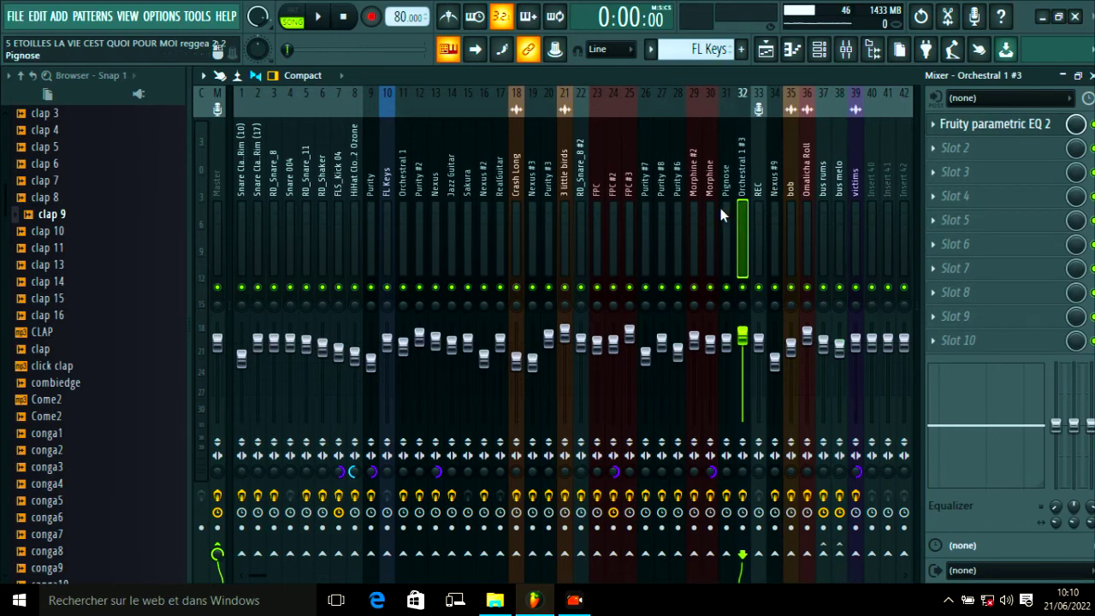
pyautogui.click(766, 48)
pyautogui.click(846, 48)
pyautogui.click(845, 49)
pyautogui.click(846, 49)
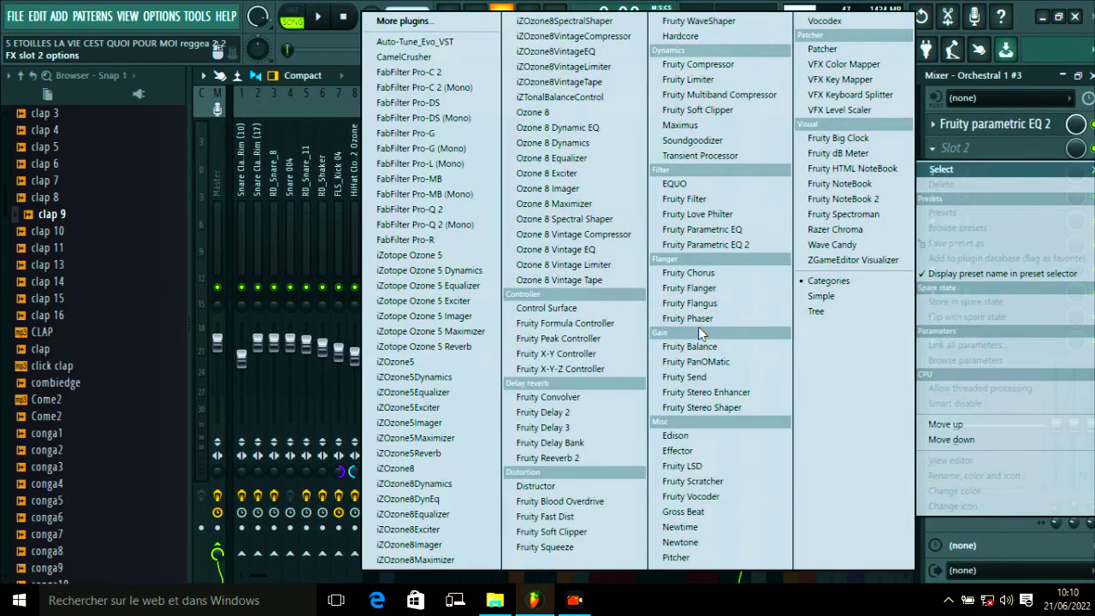
# - Check the effects available for slot 2 of Orchestral 1 #3 without loading one, and show the playlist arrangement
pyautogui.click(941, 151)
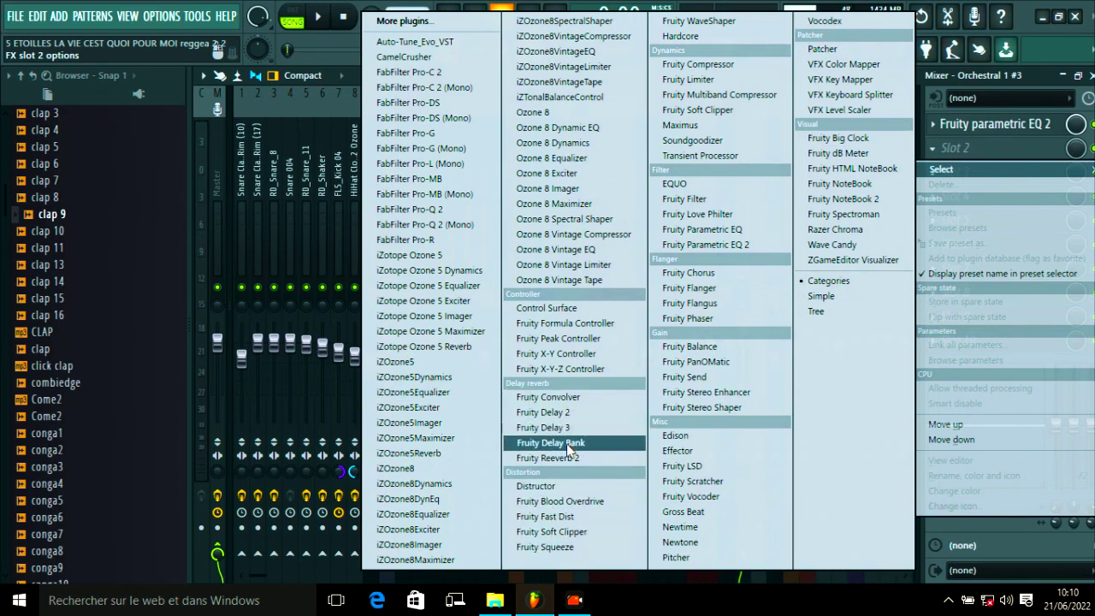
pyautogui.click(603, 4)
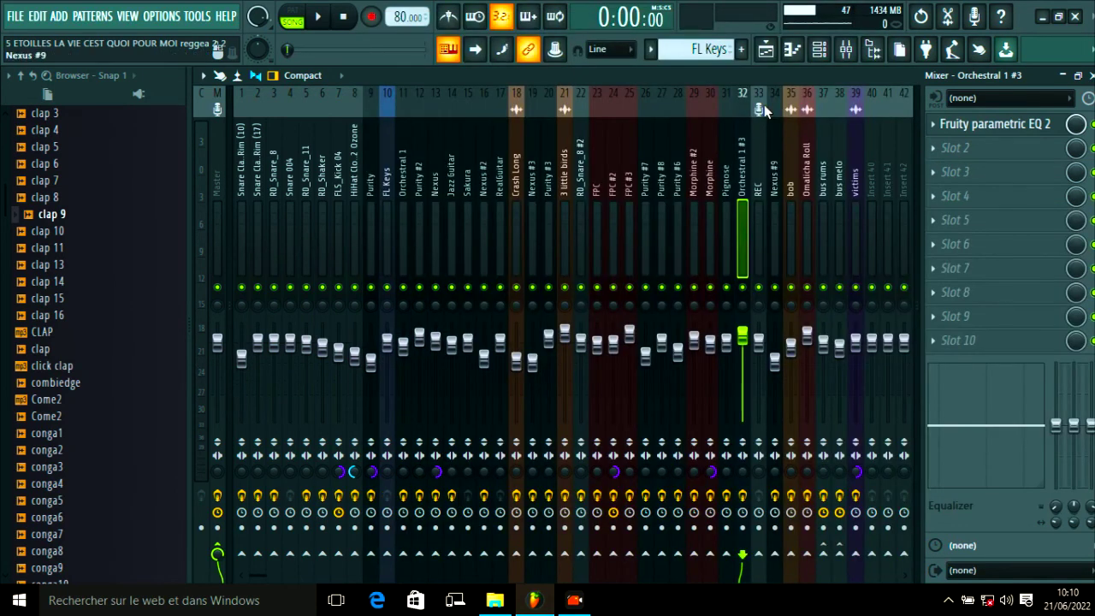
pyautogui.click(766, 49)
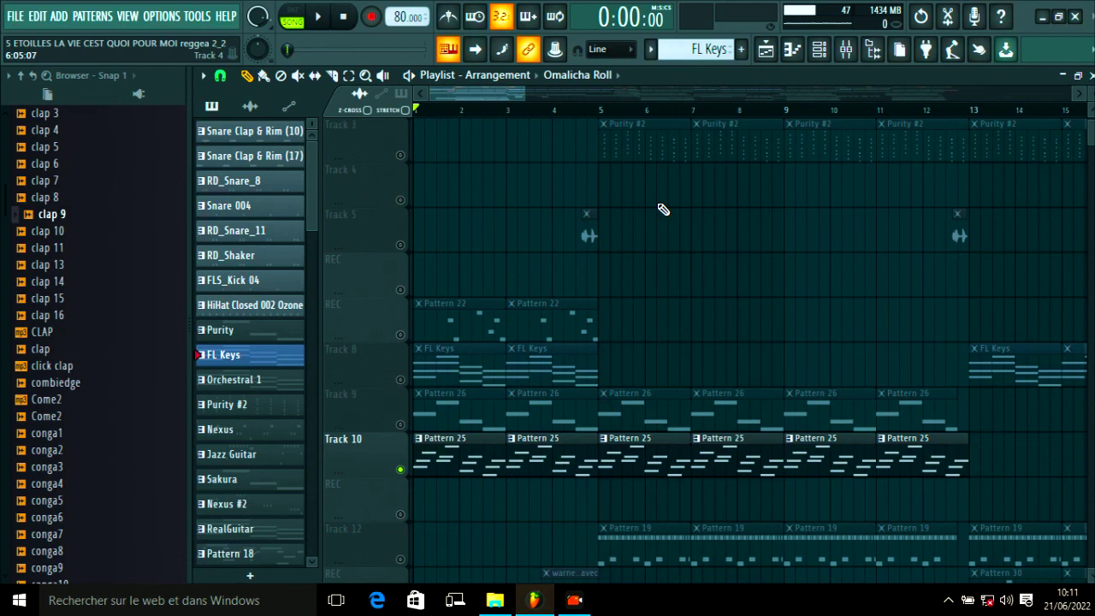